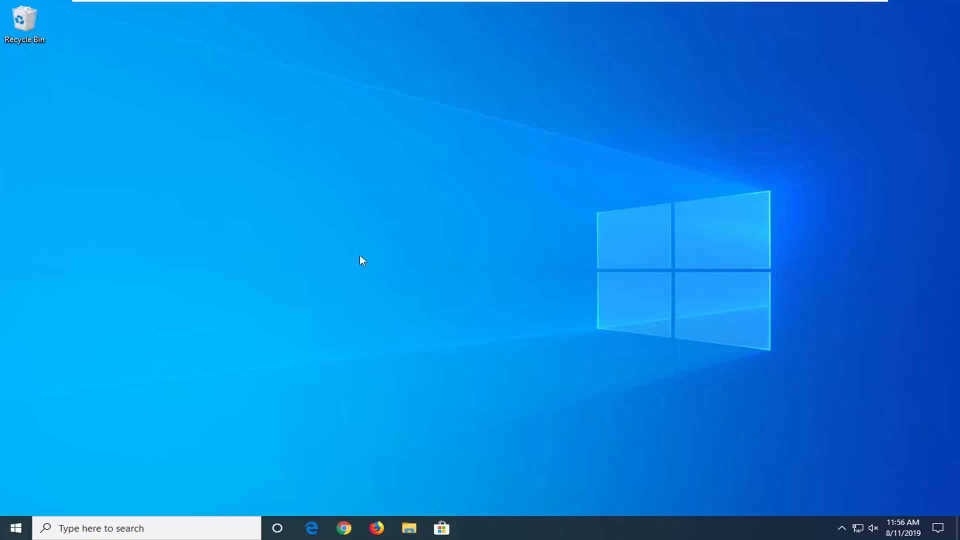
Open Control Panel in Large icons view, confirm Power Options uses High performance, and go back to all items
{"action": "left_click", "coordinate": [16, 528]}
{"action": "type", "text": "c"}
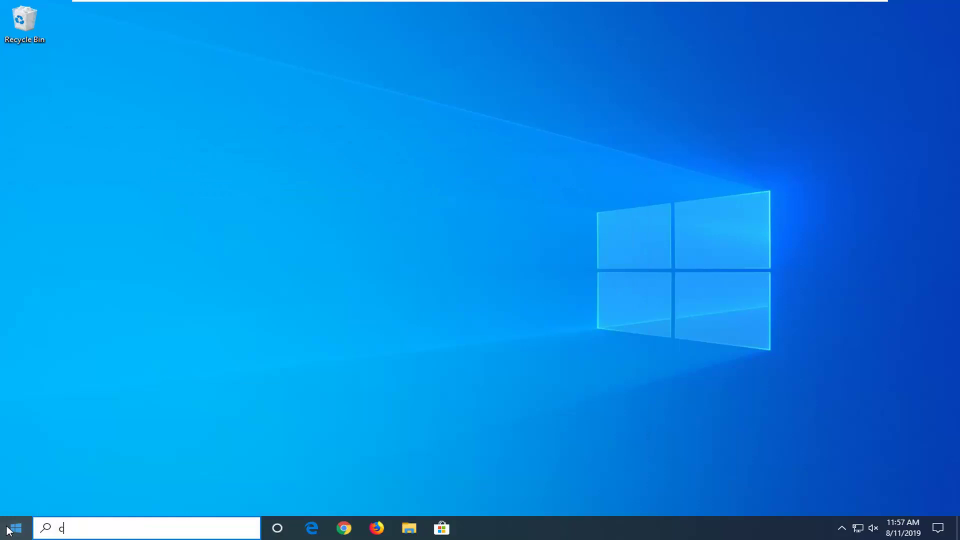
{"action": "type", "text": "ontrol panel"}
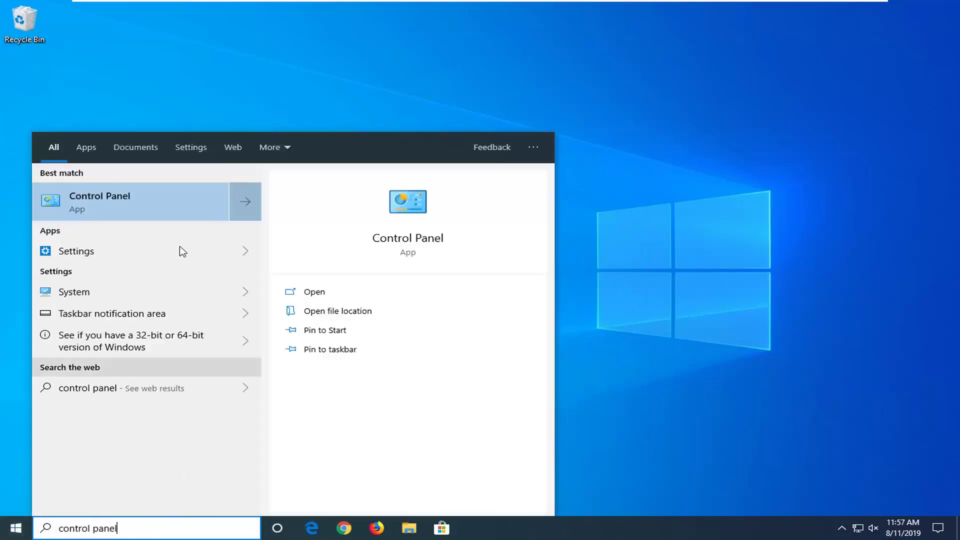
{"action": "left_click", "coordinate": [106, 196]}
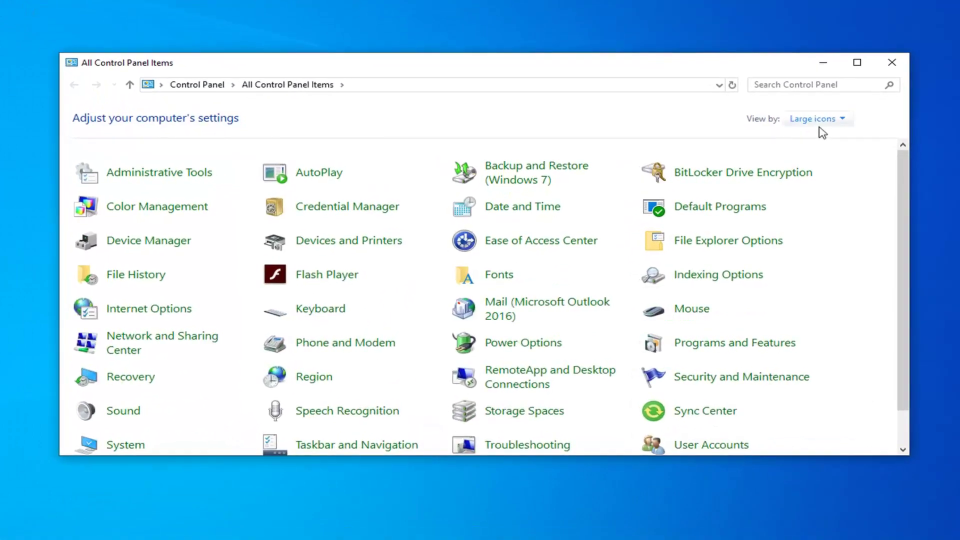
{"action": "left_click", "coordinate": [820, 124]}
{"action": "left_click", "coordinate": [811, 154]}
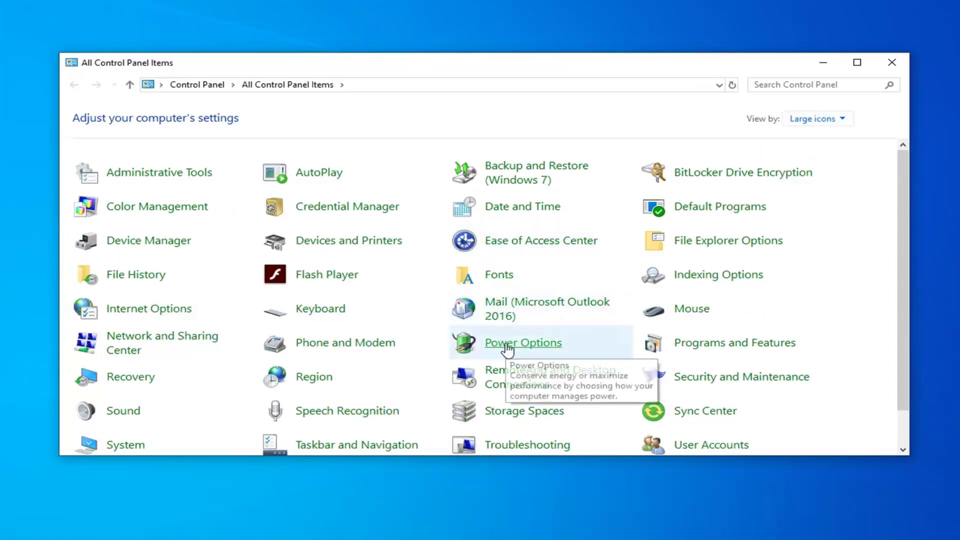
{"action": "left_click", "coordinate": [523, 343]}
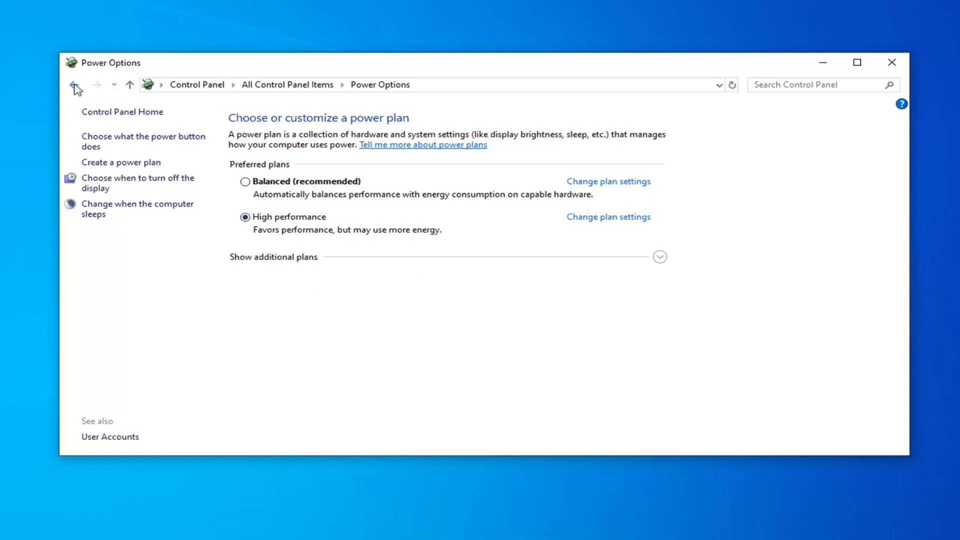
{"action": "left_click", "coordinate": [74, 85]}
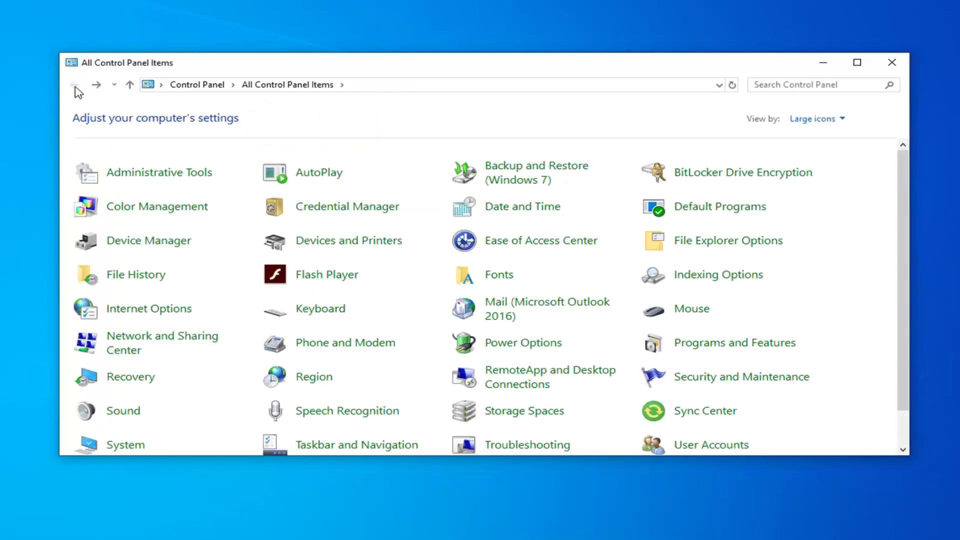
Close Control Panel and bring up Performance Options via the 'Adjust the appearance and performance of Windows' search result
{"action": "left_click", "coordinate": [891, 62]}
{"action": "left_click", "coordinate": [4, 532]}
{"action": "type", "text": "p"}
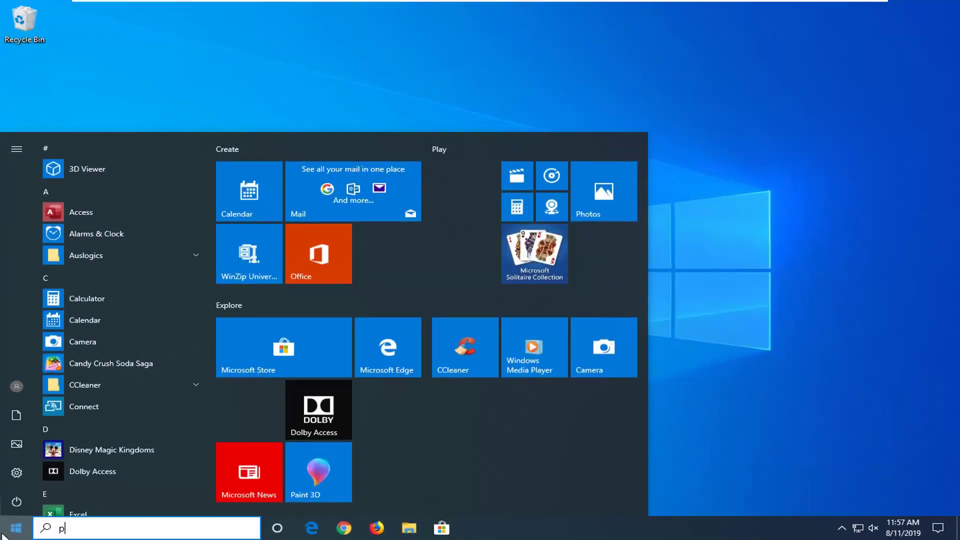
{"action": "type", "text": "erformance"}
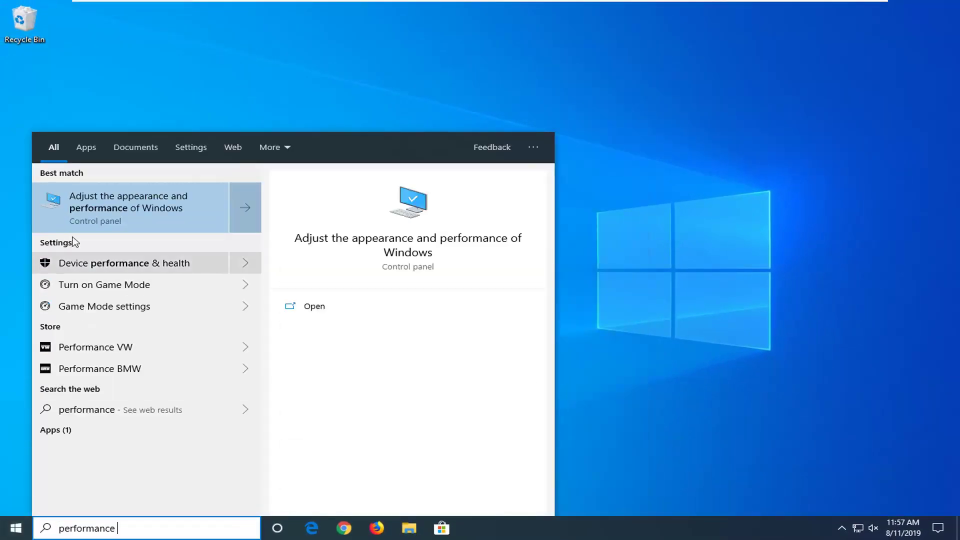
{"action": "left_click", "coordinate": [142, 208]}
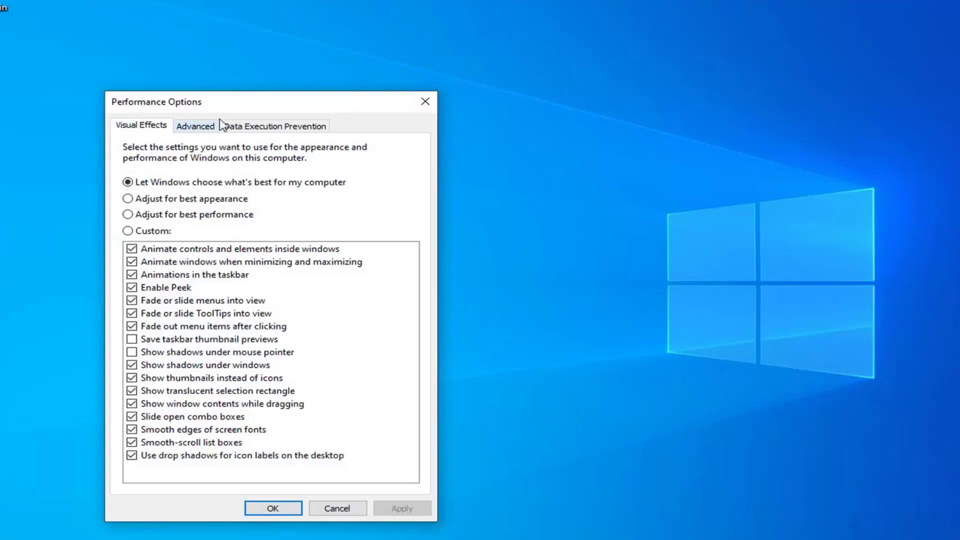
{"action": "left_click_drag", "start_coordinate": [293, 88], "coordinate": [442, 58]}
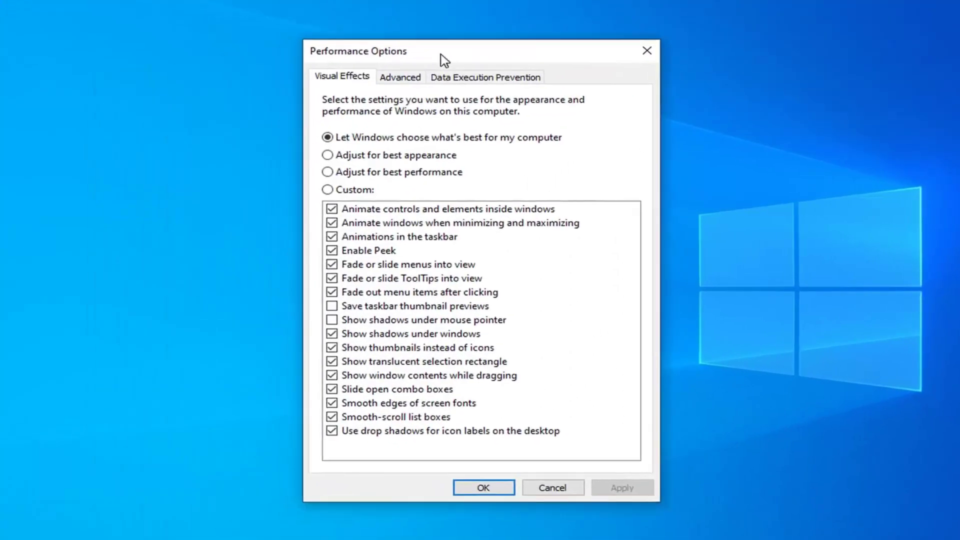
Choose Adjust for best performance so all visual effects are off, apply it and confirm with OK
{"action": "left_click", "coordinate": [328, 172]}
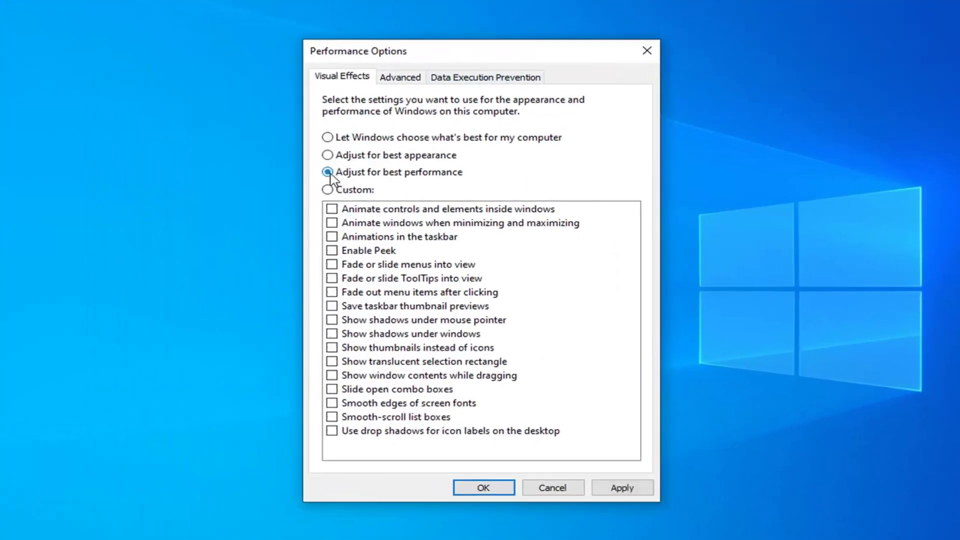
{"action": "left_click", "coordinate": [595, 492]}
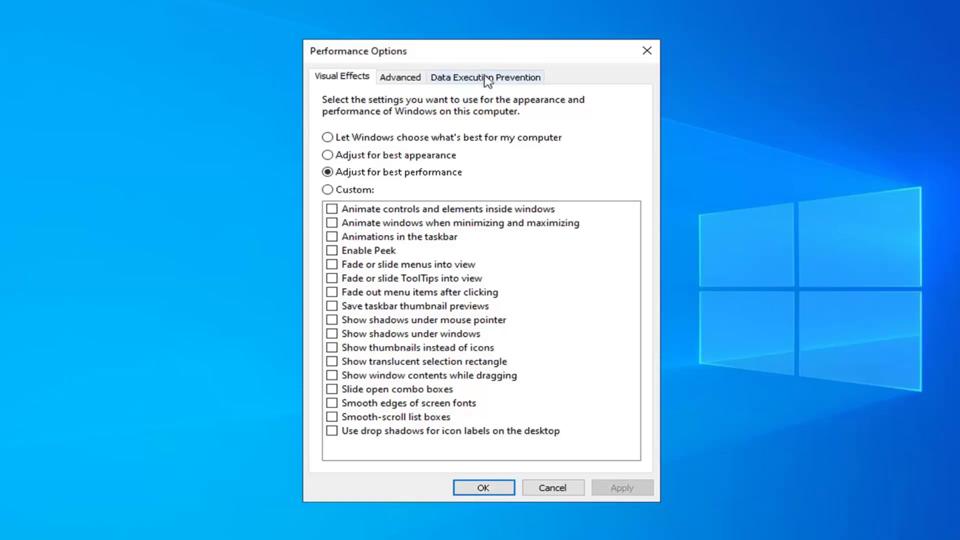
{"action": "left_click_drag", "start_coordinate": [491, 58], "coordinate": [413, 70]}
{"action": "left_click_drag", "start_coordinate": [413, 70], "coordinate": [520, 43]}
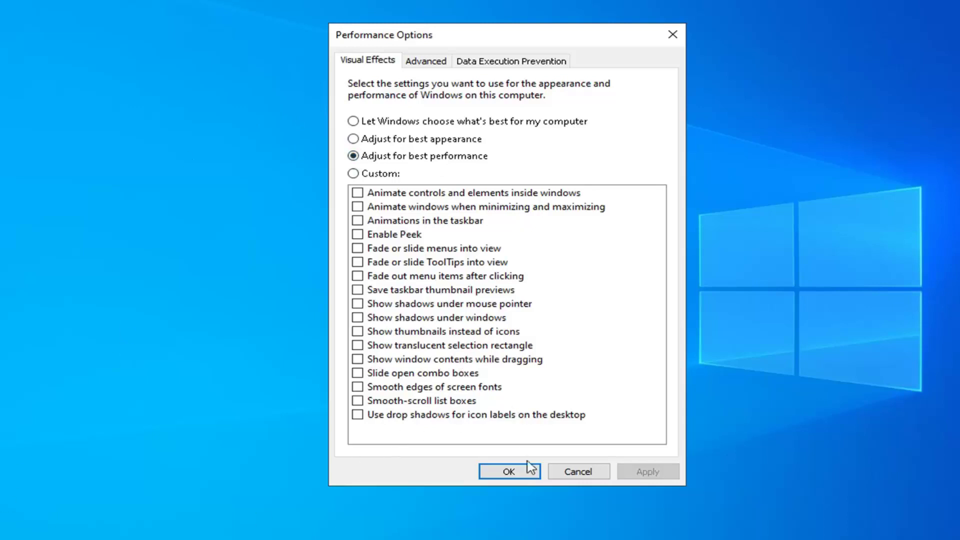
{"action": "left_click", "coordinate": [509, 473]}
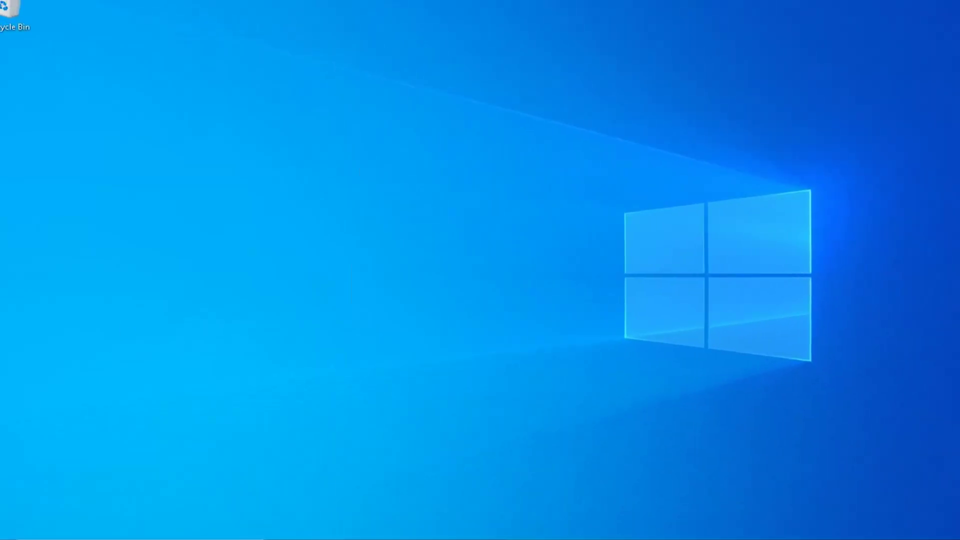
{"action": "key", "text": "super"}
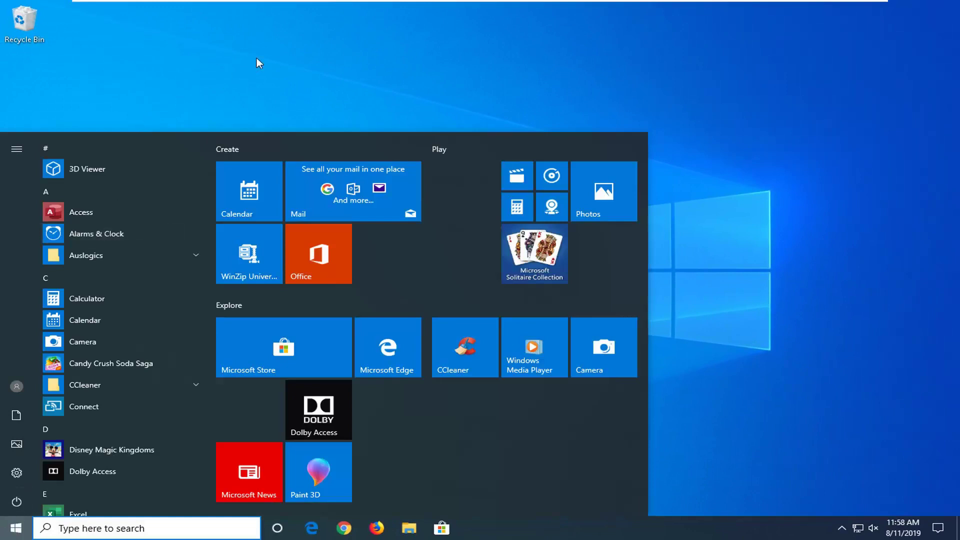
{"action": "key", "text": "super"}
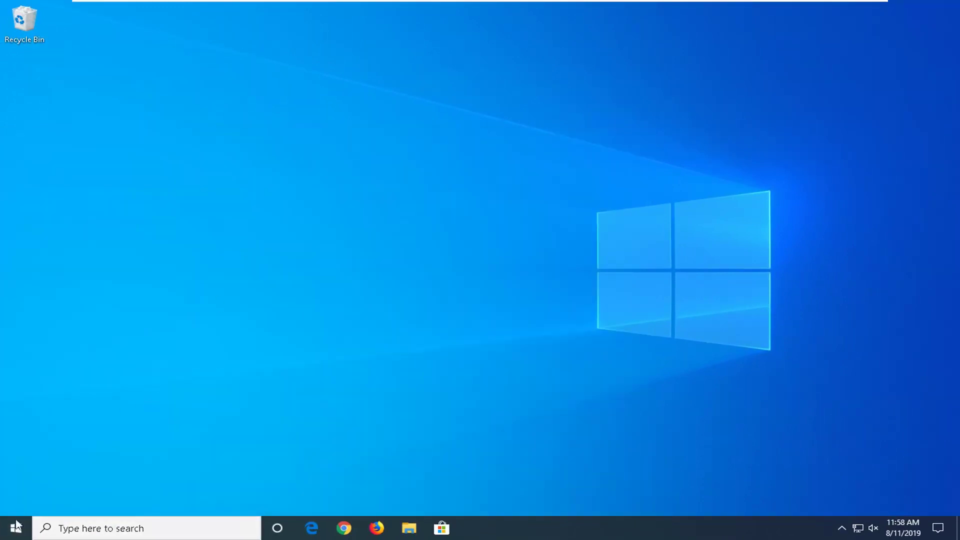
Search Start for Apps & features and open it in Windows Settings
{"action": "left_click", "coordinate": [15, 529]}
{"action": "type", "text": "progr"}
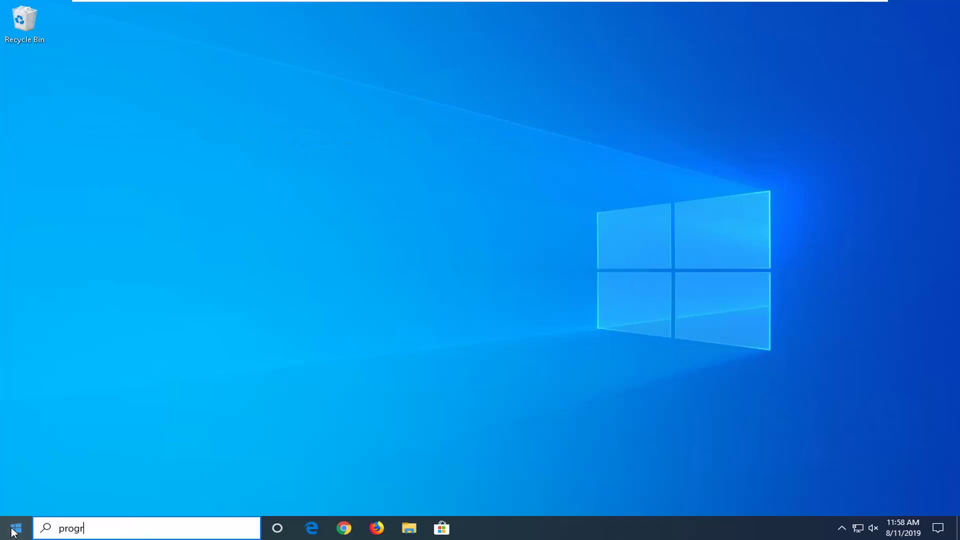
{"action": "type", "text": "ams anf"}
{"action": "key", "text": "BackSpace"}
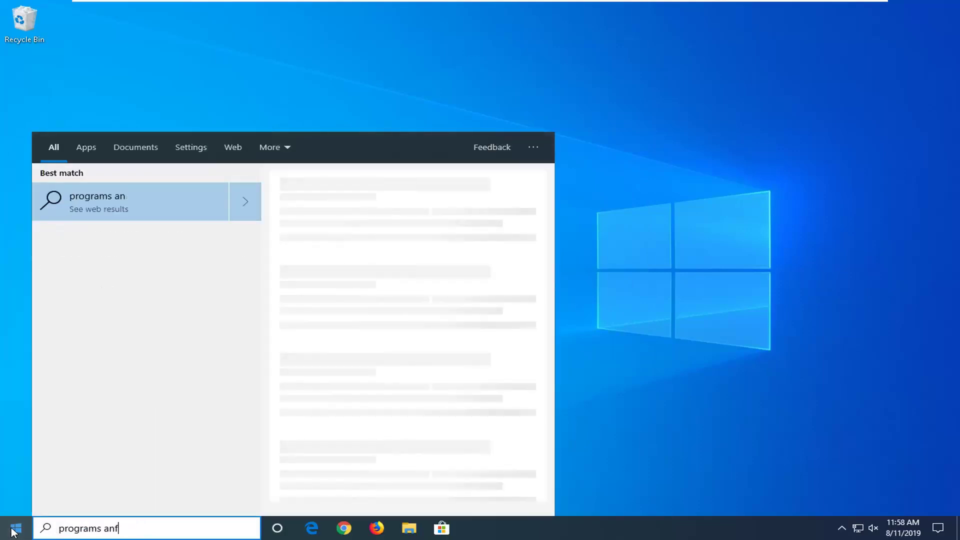
{"action": "type", "text": "d features"}
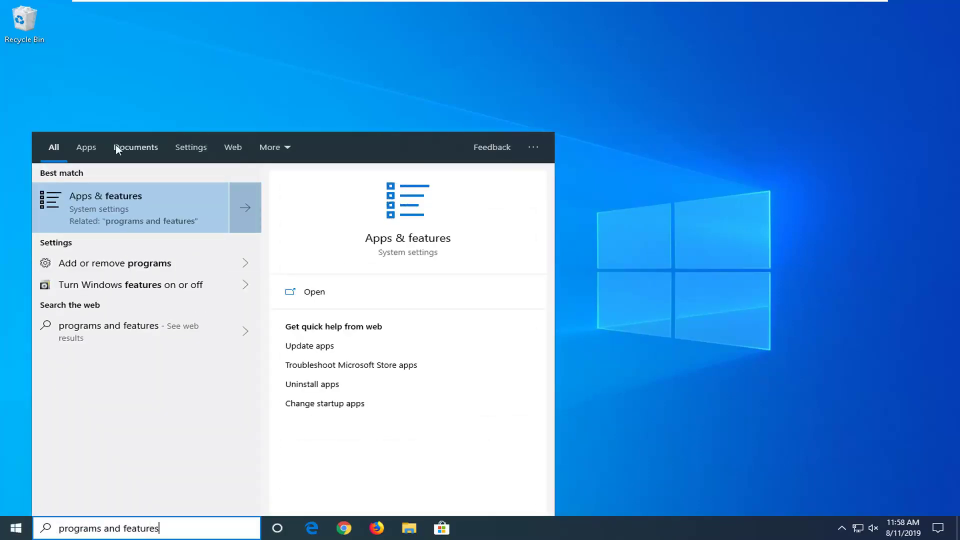
{"action": "left_click", "coordinate": [104, 204]}
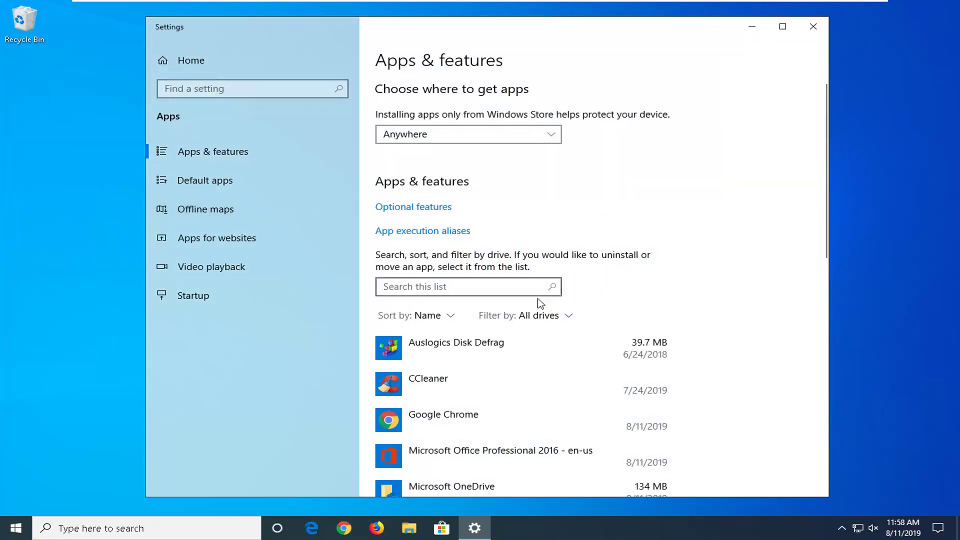
{"action": "scroll", "coordinate": [529, 307], "scroll_direction": "down", "scroll_amount": 2}
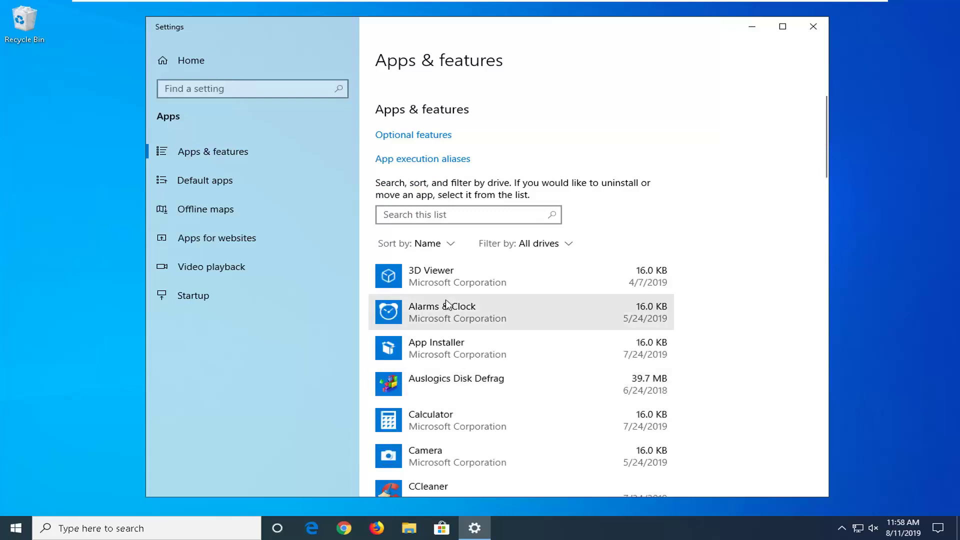
{"action": "scroll", "coordinate": [442, 347], "scroll_direction": "down", "scroll_amount": 1}
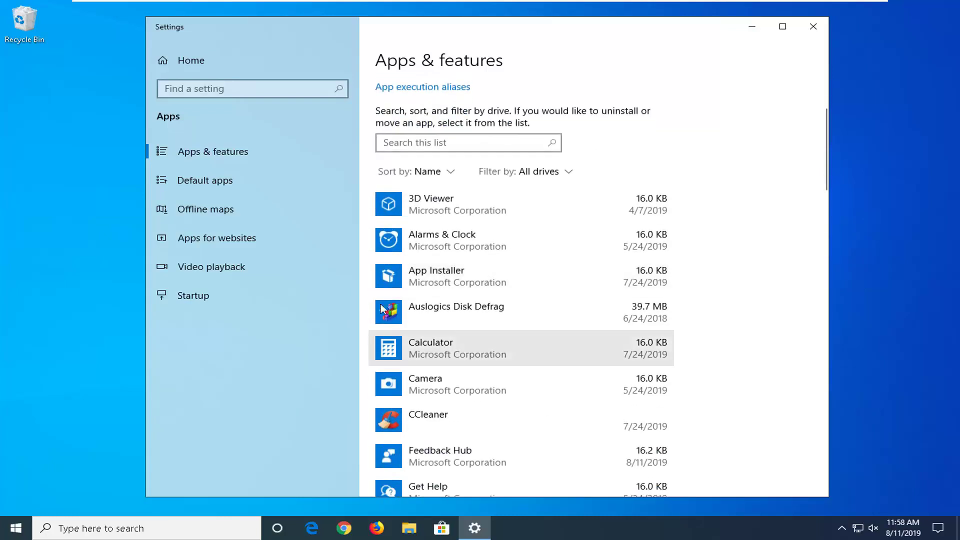
Look at App Installer and Alarms & Clock, request Microsoft OneDrive's uninstall, dismiss the confirmation and close Settings
{"action": "left_click", "coordinate": [429, 285]}
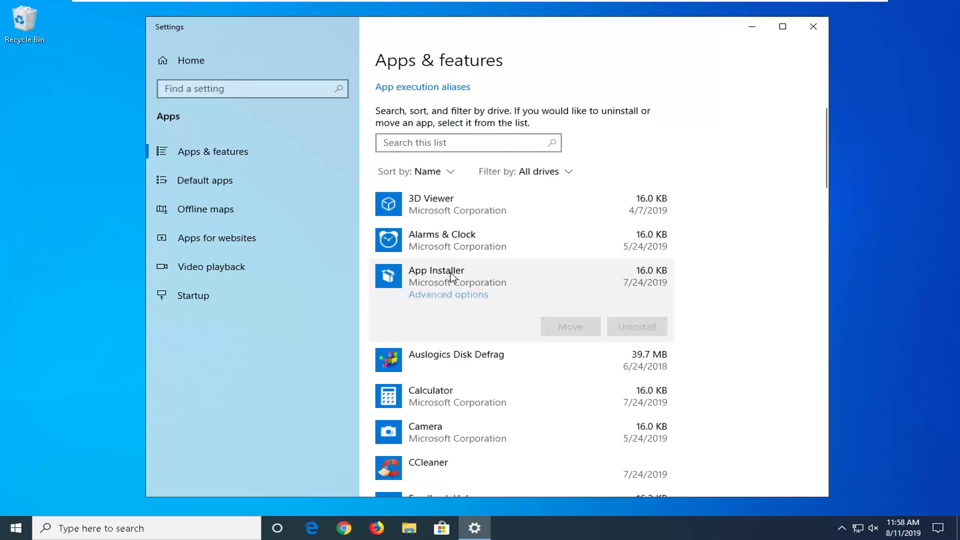
{"action": "left_click", "coordinate": [417, 240]}
{"action": "scroll", "coordinate": [471, 326], "scroll_direction": "down", "scroll_amount": 2}
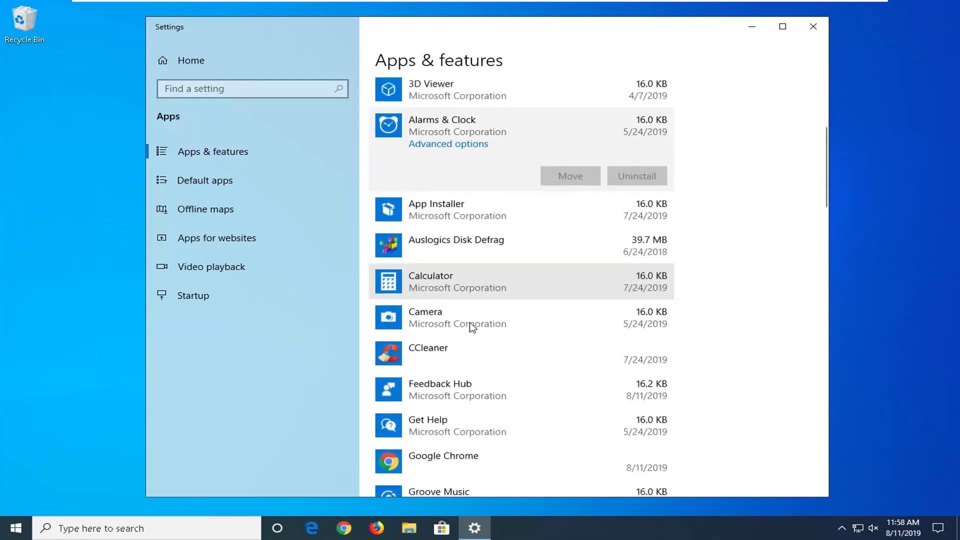
{"action": "scroll", "coordinate": [405, 347], "scroll_direction": "down", "scroll_amount": 2}
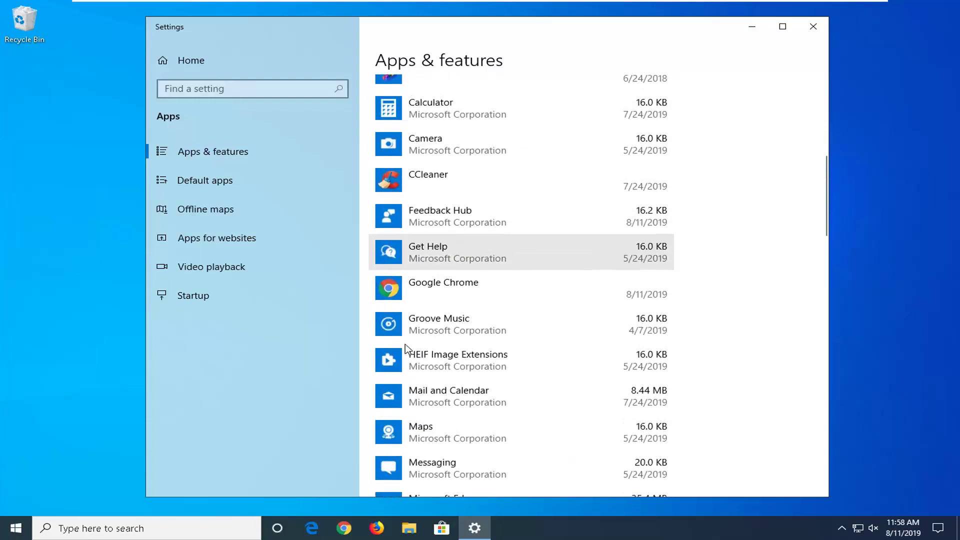
{"action": "scroll", "coordinate": [404, 347], "scroll_direction": "down", "scroll_amount": 3}
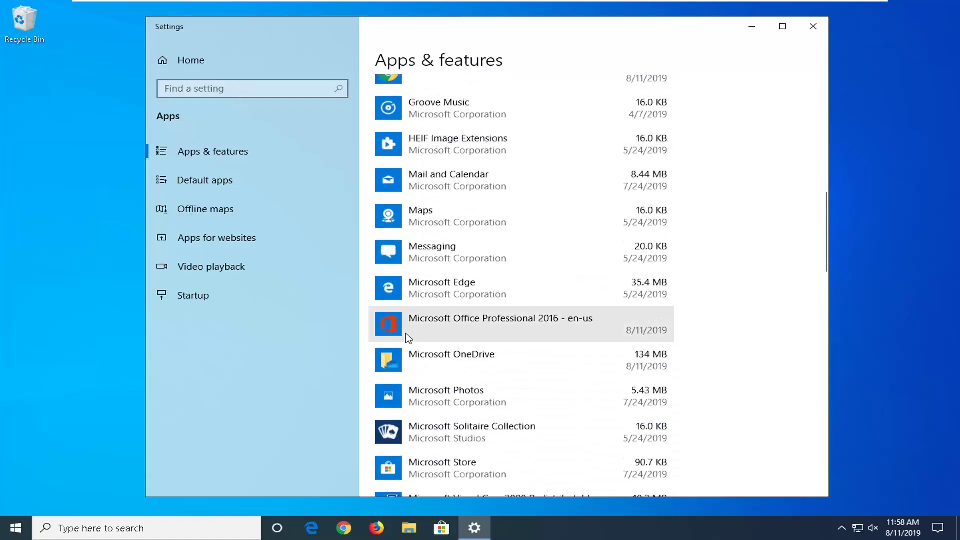
{"action": "left_click", "coordinate": [409, 353]}
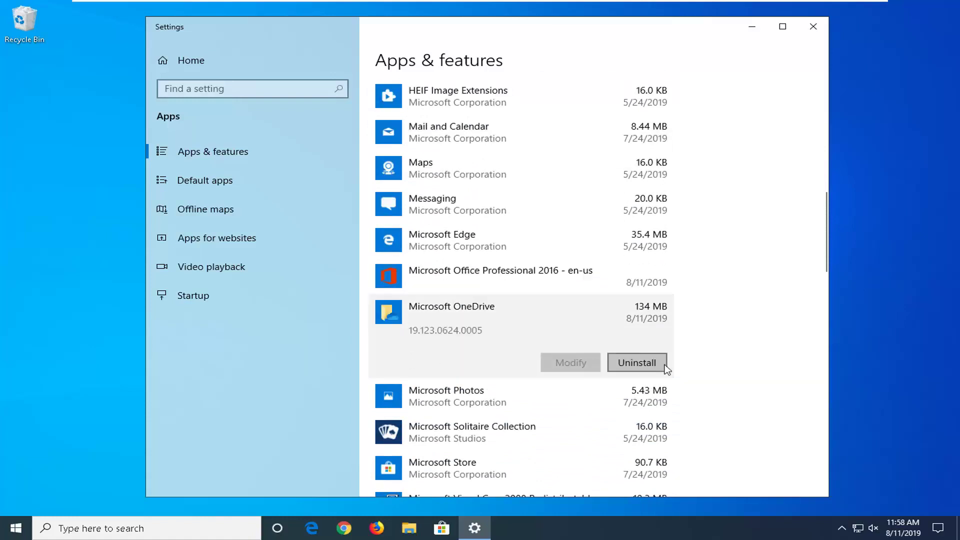
{"action": "left_click", "coordinate": [664, 365]}
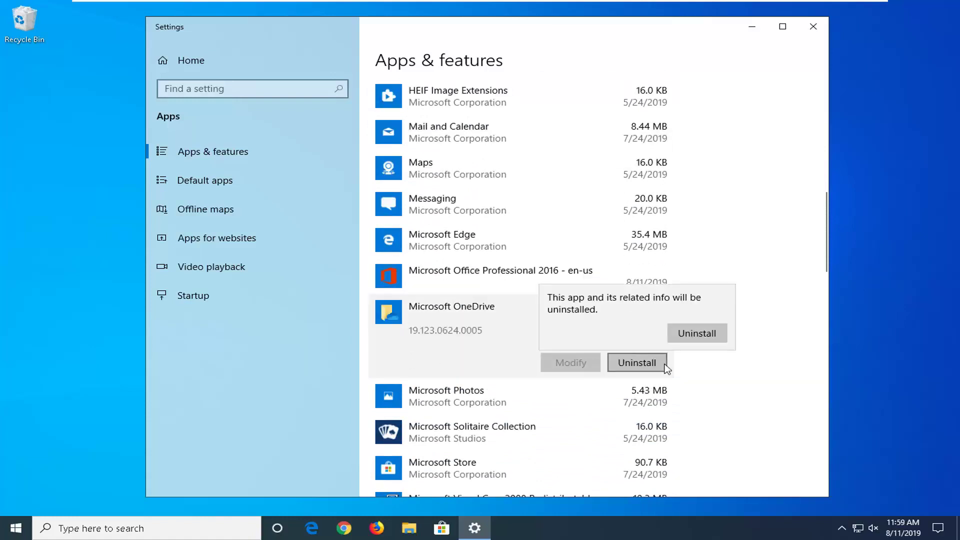
{"action": "left_click", "coordinate": [268, 351]}
{"action": "left_click", "coordinate": [813, 27]}
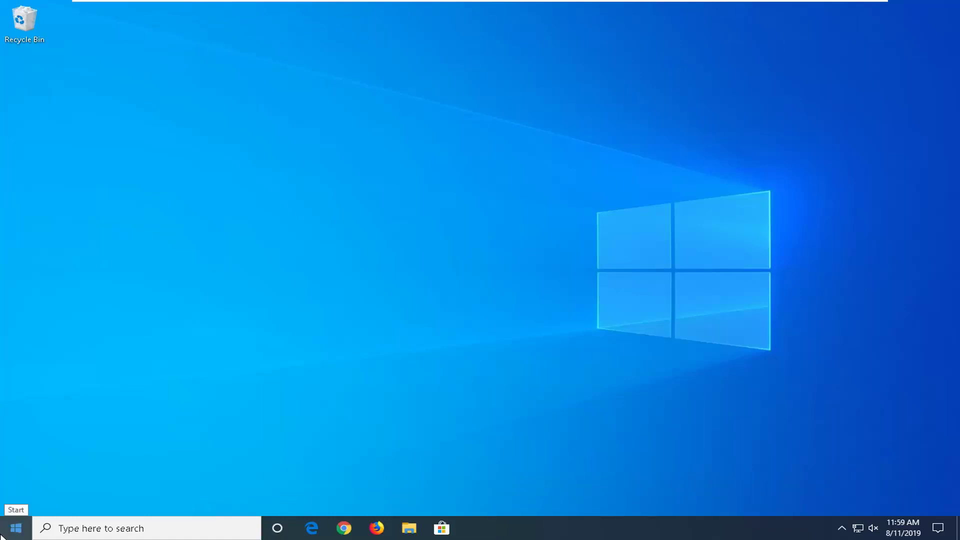
Launch Task Manager from the taskbar menu, show its Startup list, and start a search for System Configuration
{"action": "right_click", "coordinate": [595, 534]}
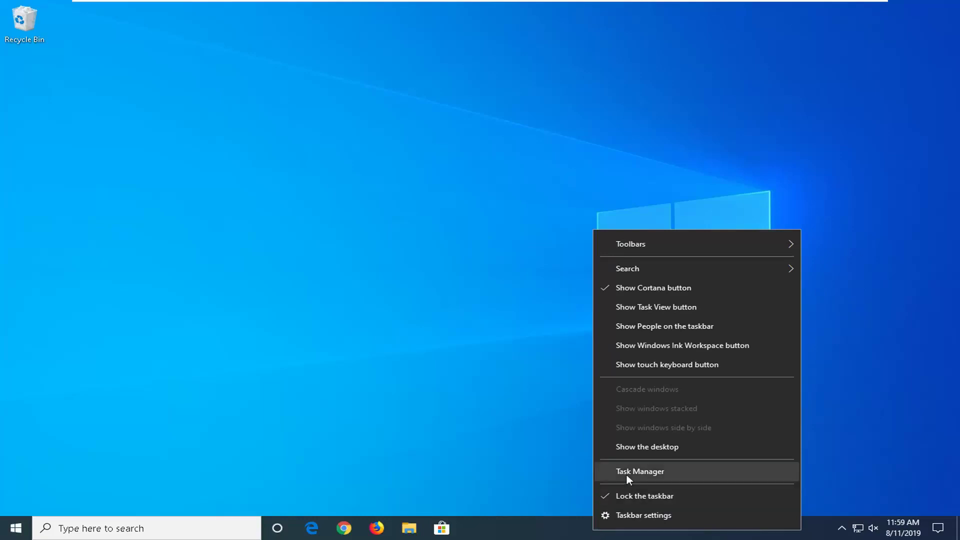
{"action": "left_click", "coordinate": [626, 473]}
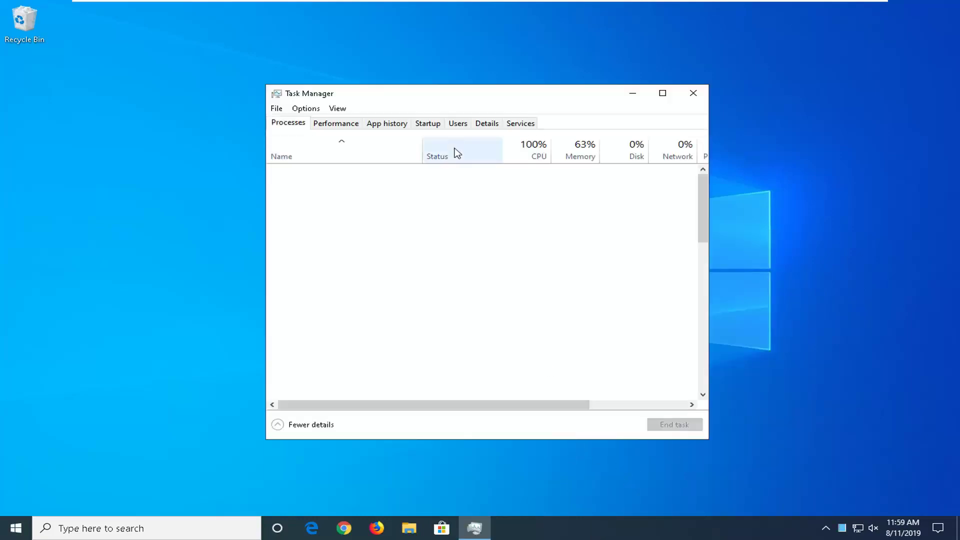
{"action": "left_click", "coordinate": [428, 123]}
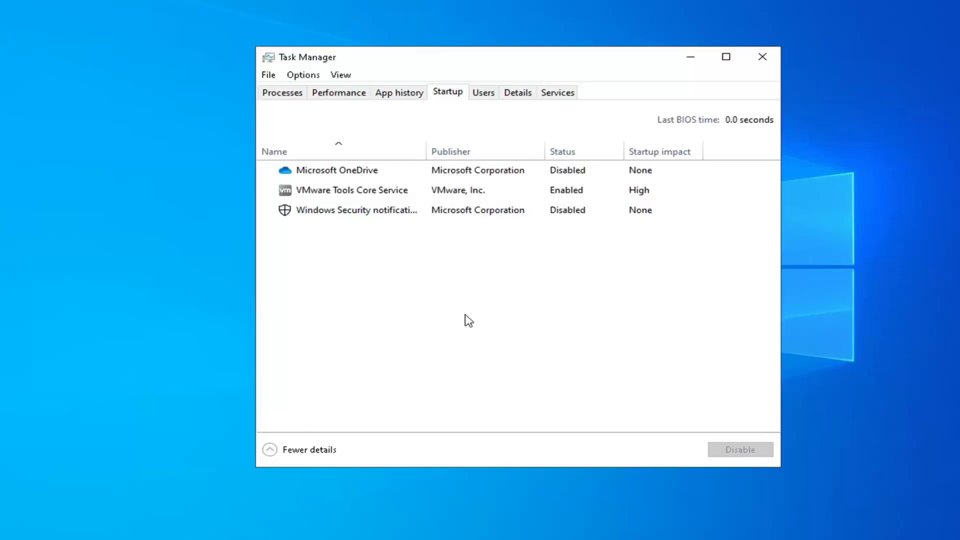
{"action": "key", "text": "super"}
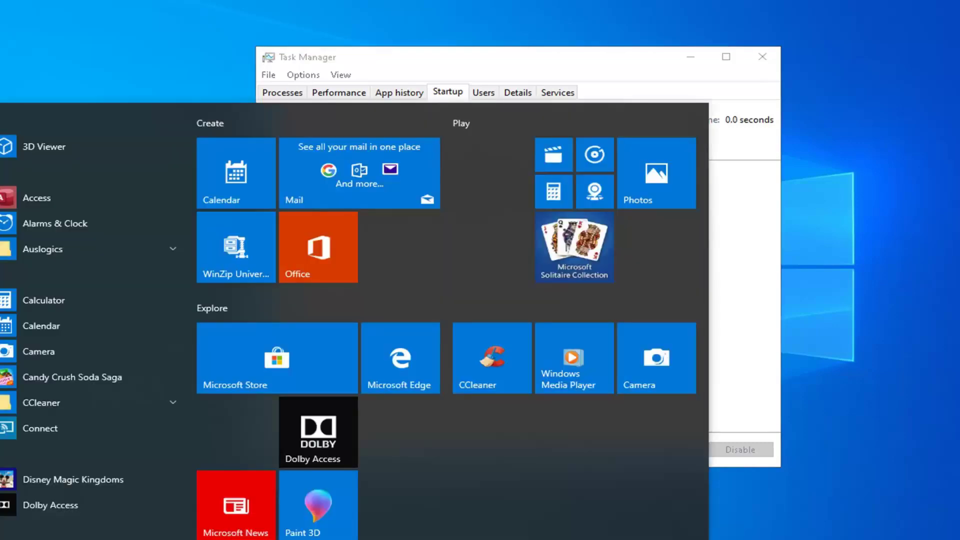
{"action": "key", "text": "super"}
{"action": "key", "text": "super"}
{"action": "type", "text": "msconfig"}
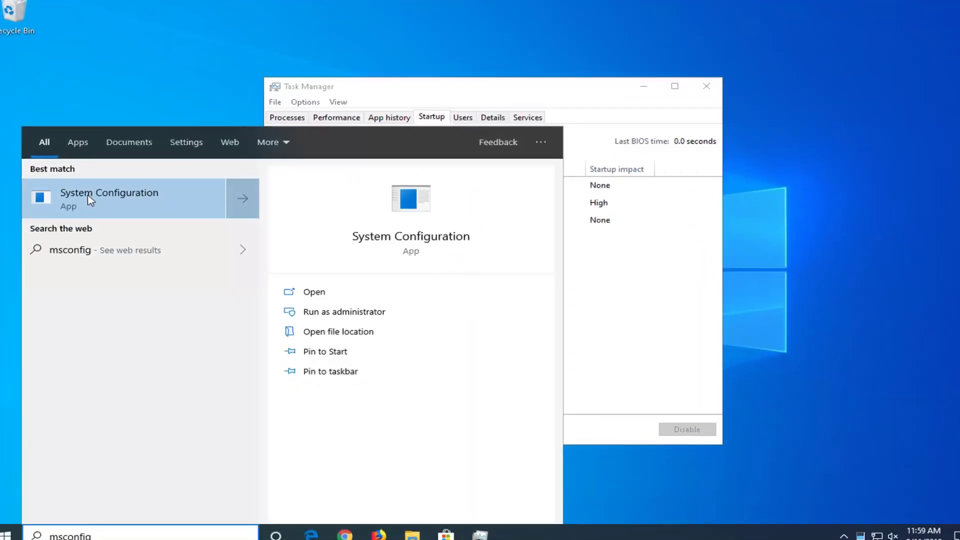
Open System Configuration, view its Startup tab, and close it again
{"action": "left_click", "coordinate": [95, 202]}
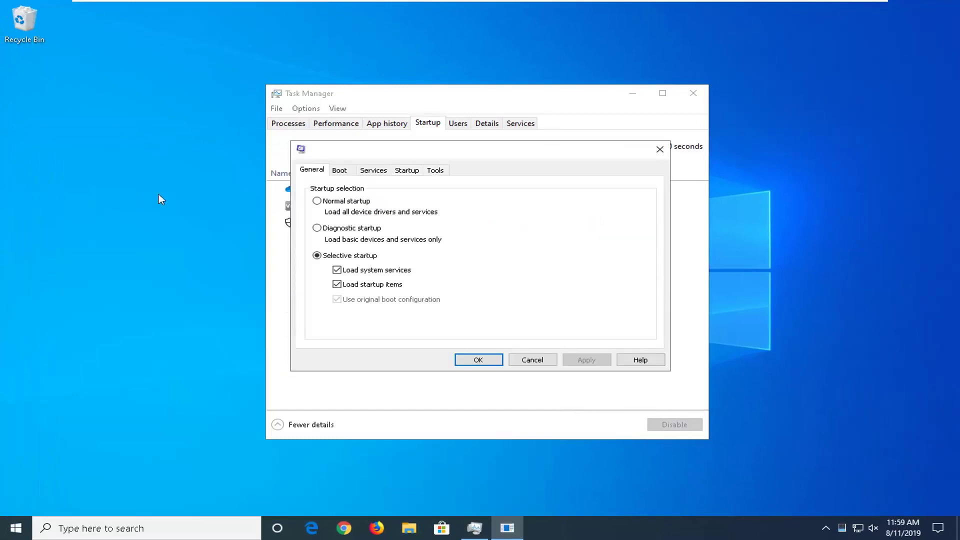
{"action": "left_click", "coordinate": [407, 170]}
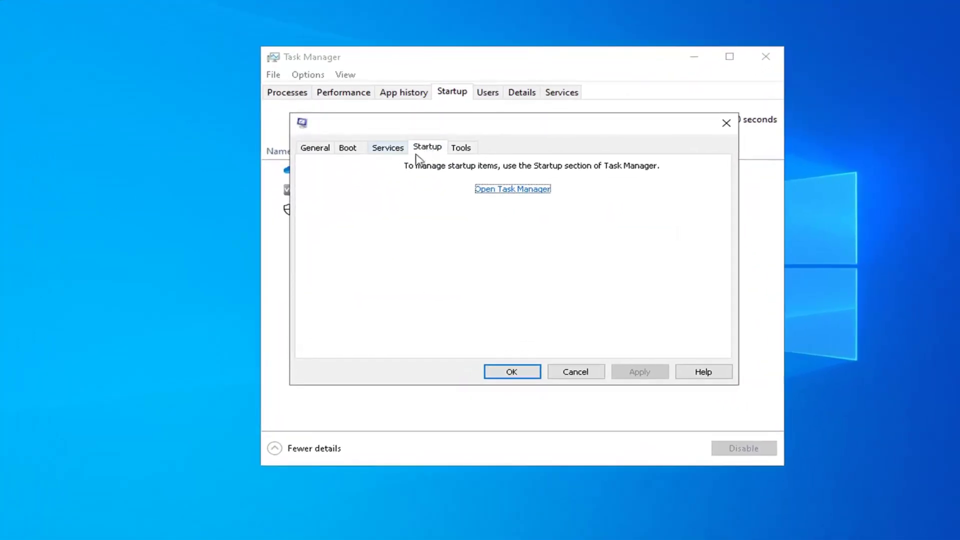
{"action": "left_click_drag", "start_coordinate": [433, 128], "coordinate": [386, 242]}
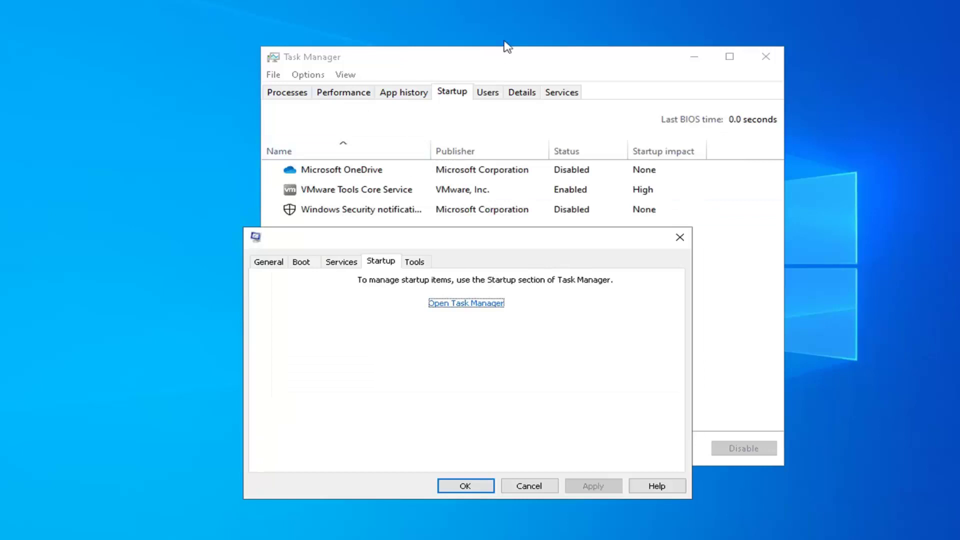
{"action": "left_click", "coordinate": [680, 239]}
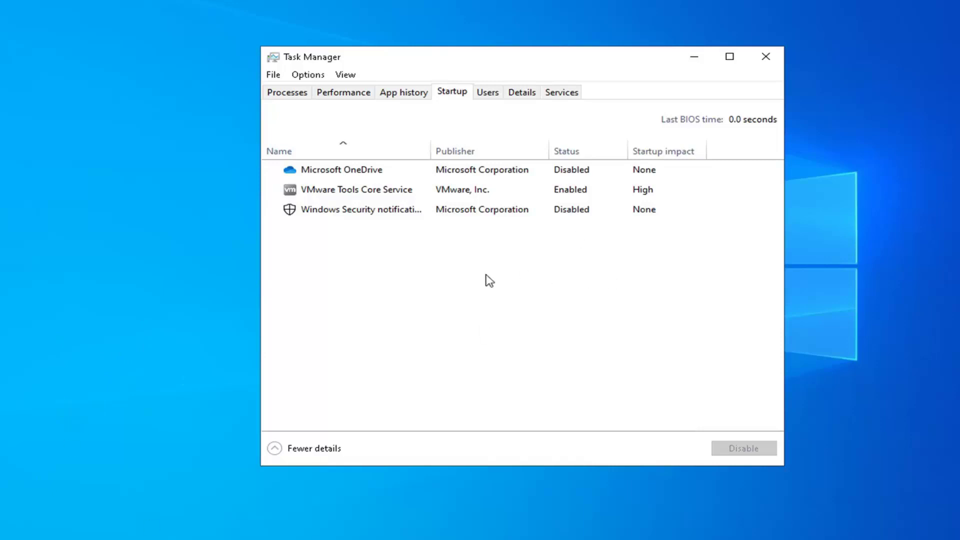
Review OneDrive, Windows Security and VMware Tools Core Service, disable then re-enable VMware Tools, and close Task Manager
{"action": "left_click", "coordinate": [354, 175]}
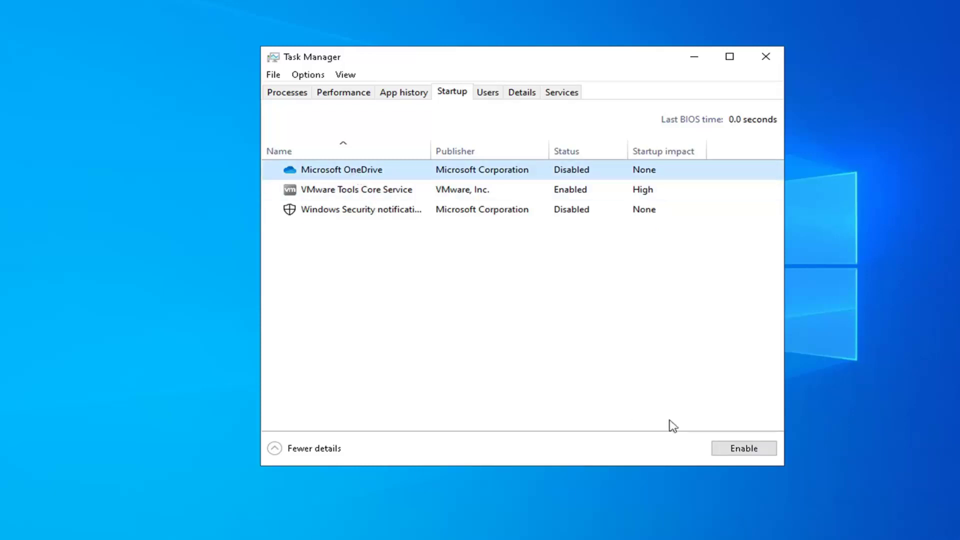
{"action": "left_click", "coordinate": [345, 212]}
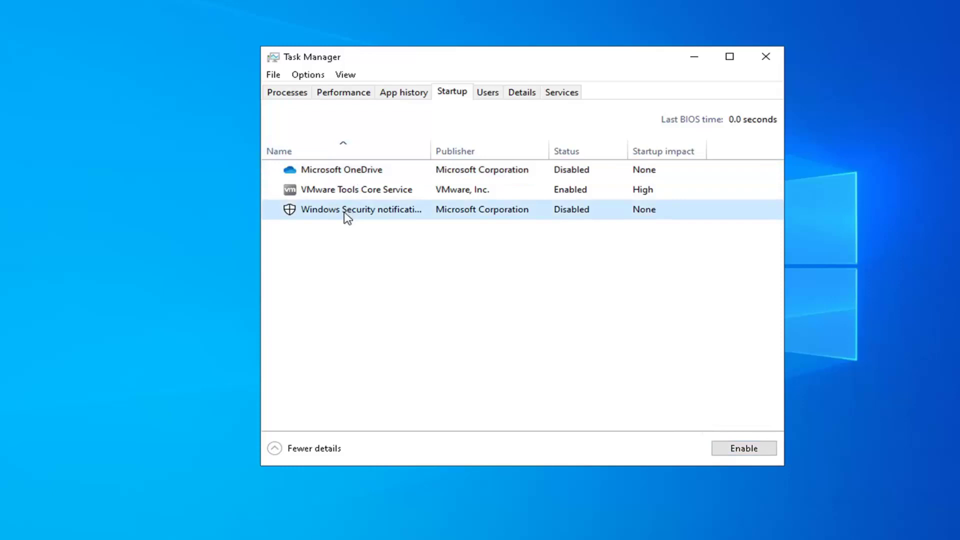
{"action": "left_click", "coordinate": [343, 193]}
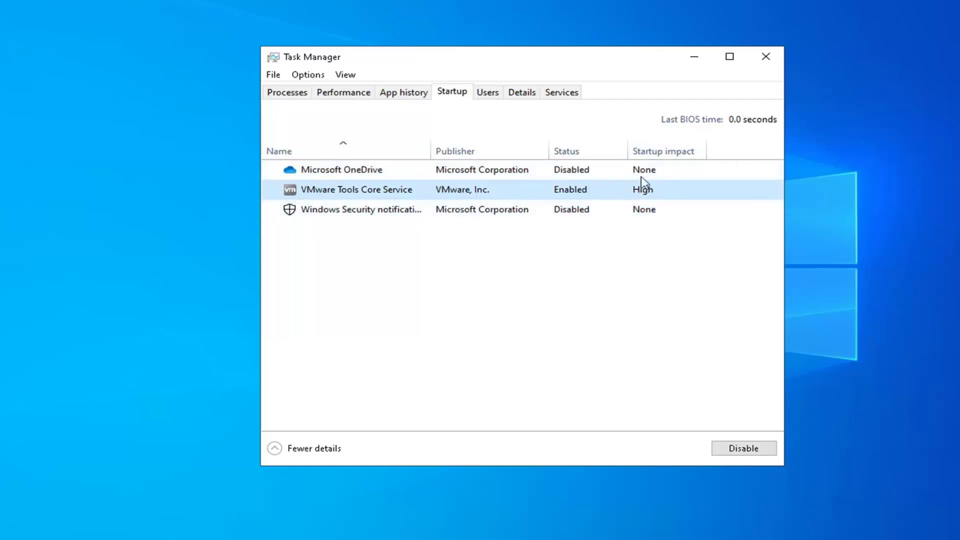
{"action": "left_click", "coordinate": [734, 454]}
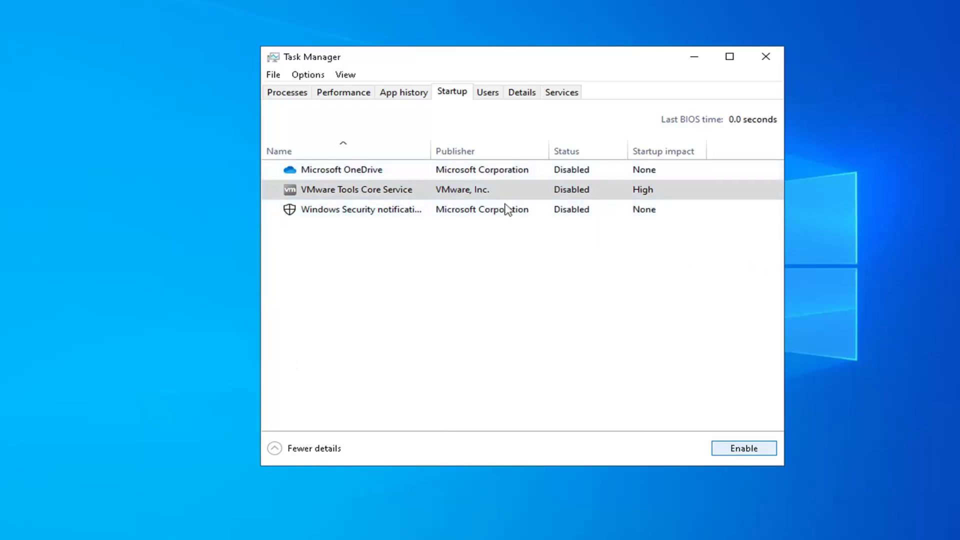
{"action": "left_click", "coordinate": [742, 452]}
{"action": "left_click", "coordinate": [766, 58]}
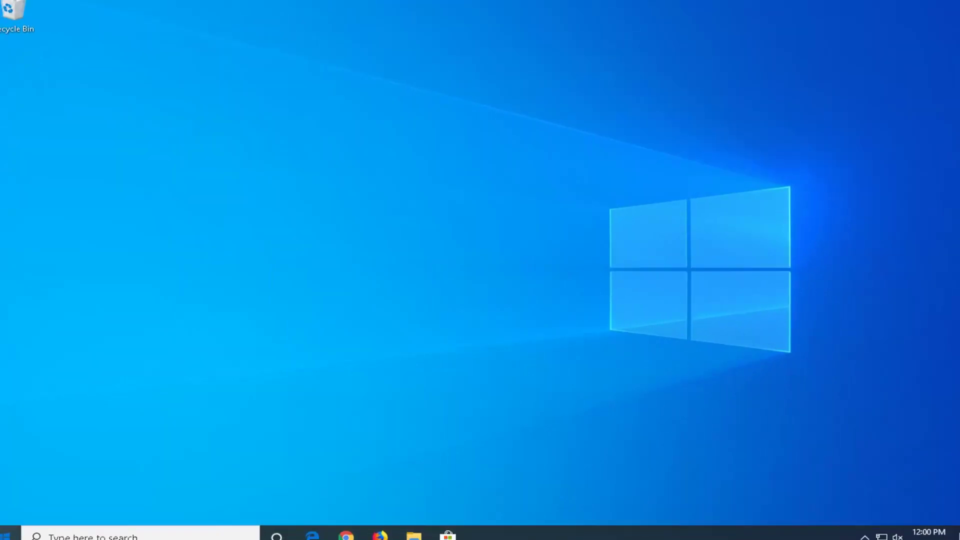
Launch Disk Cleanup for drive C: and rescan including system files
{"action": "left_click", "coordinate": [12, 531]}
{"action": "type", "text": "disk "}
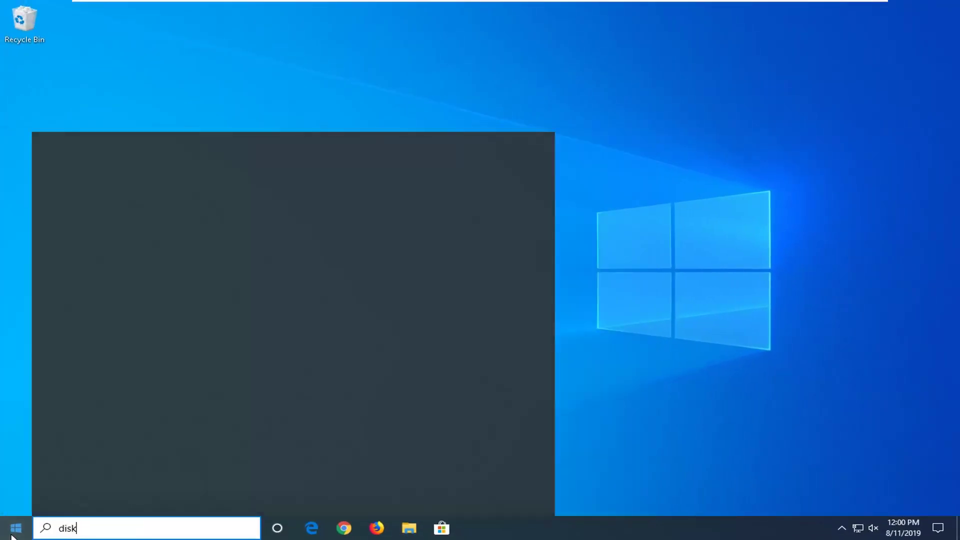
{"action": "type", "text": "cleanup"}
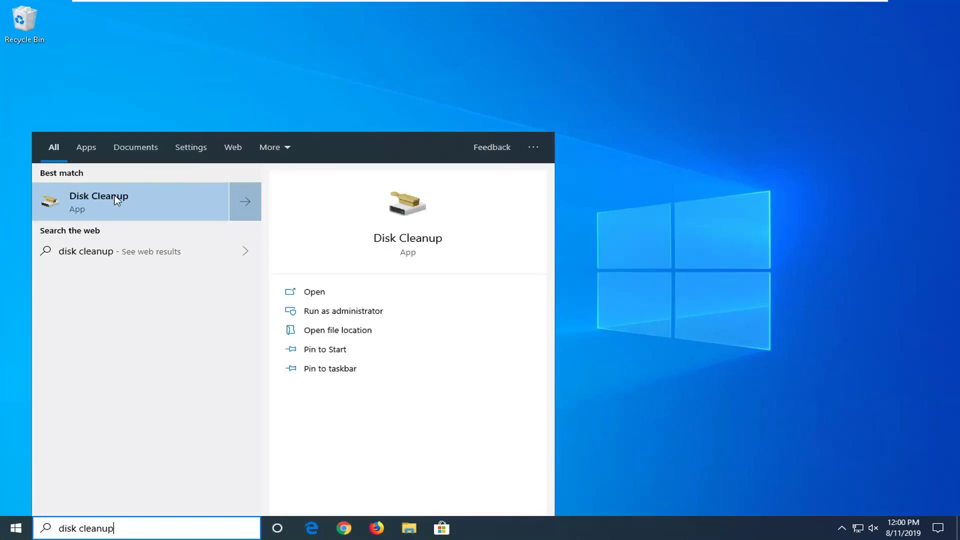
{"action": "left_click", "coordinate": [119, 198]}
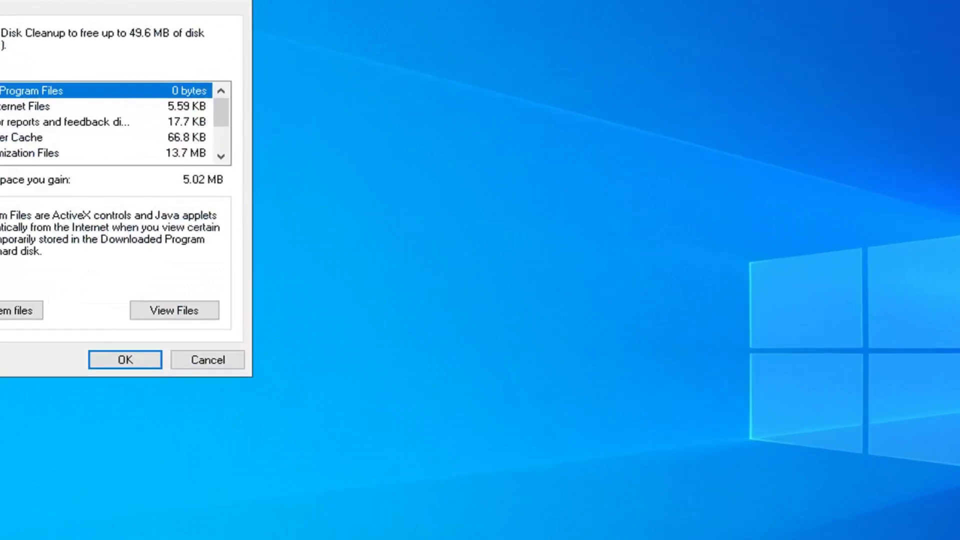
{"action": "left_click_drag", "start_coordinate": [113, 4], "coordinate": [442, 76]}
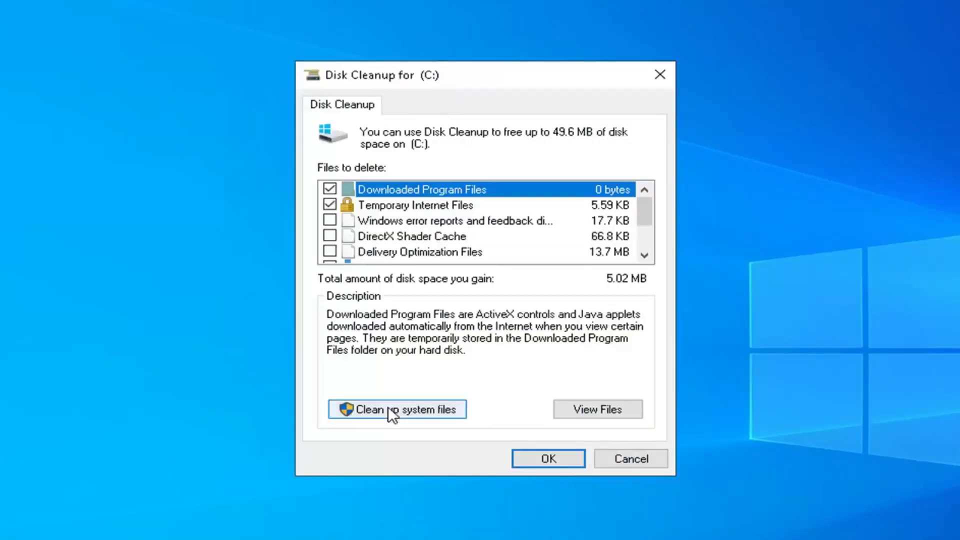
{"action": "left_click", "coordinate": [402, 411]}
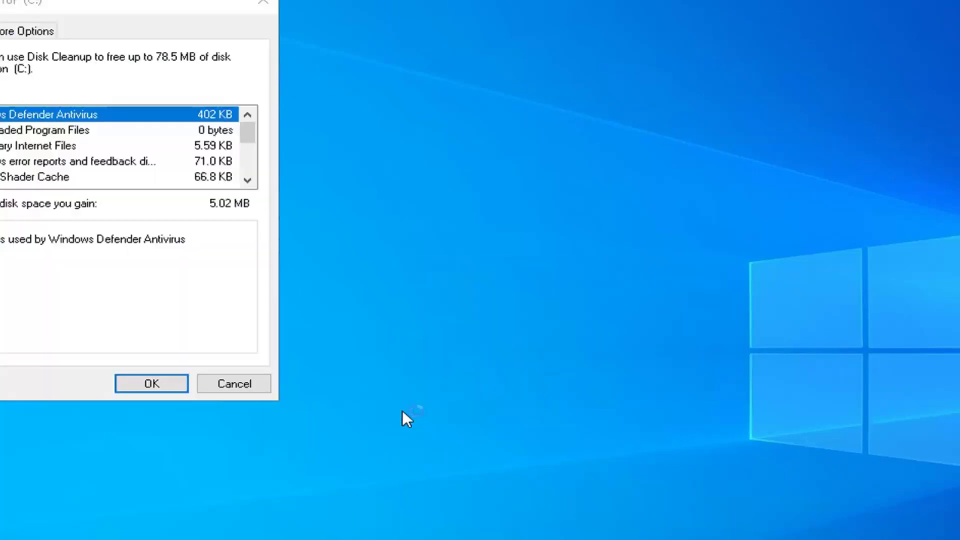
{"action": "left_click_drag", "start_coordinate": [60, 12], "coordinate": [506, 114]}
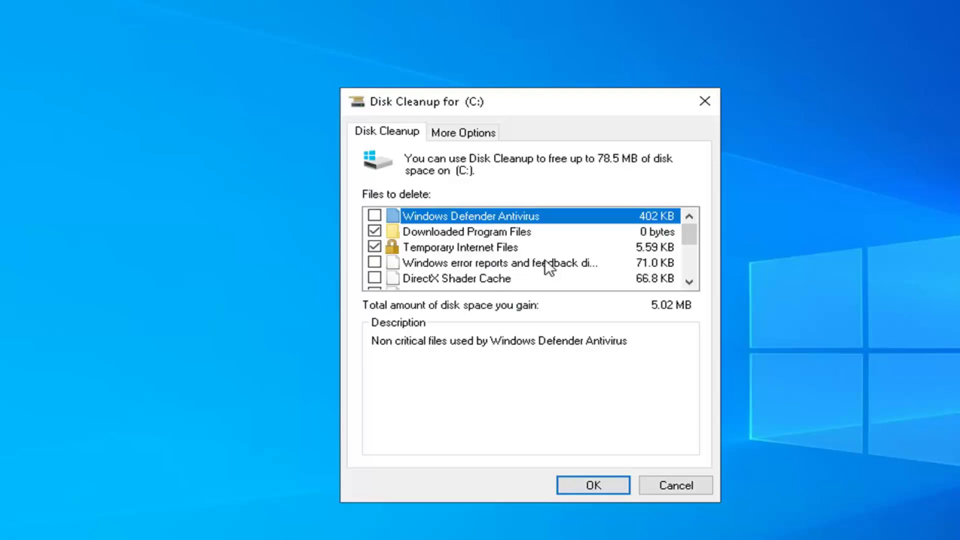
Review the cleanup categories, tick Downloaded Program Files and Windows Defender Antivirus files (5.41 MB total), and start deletion
{"action": "left_click", "coordinate": [456, 263]}
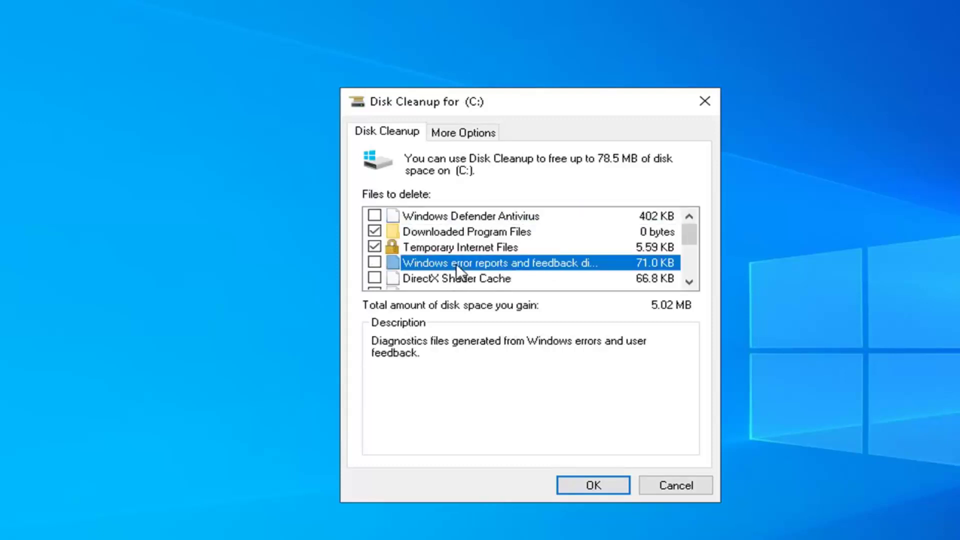
{"action": "left_click", "coordinate": [445, 280]}
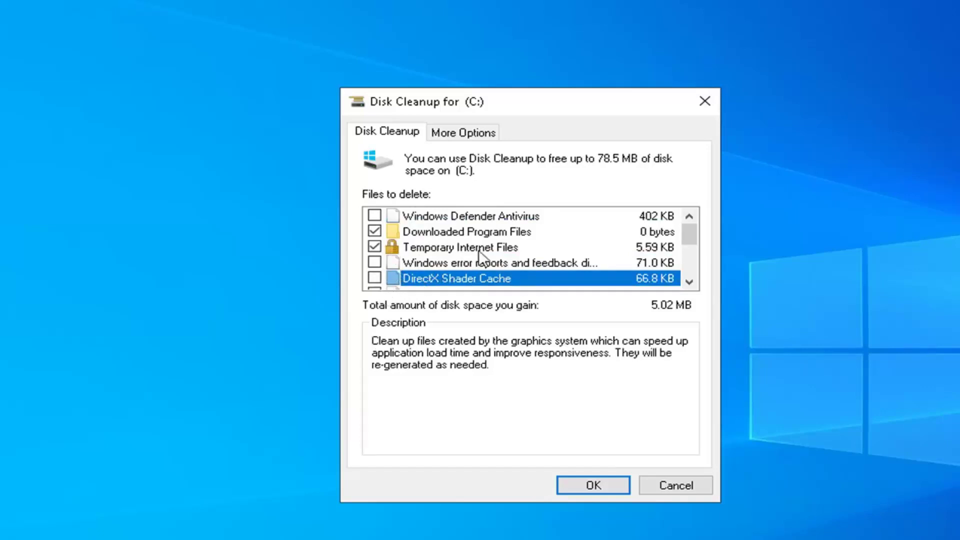
{"action": "left_click", "coordinate": [443, 223]}
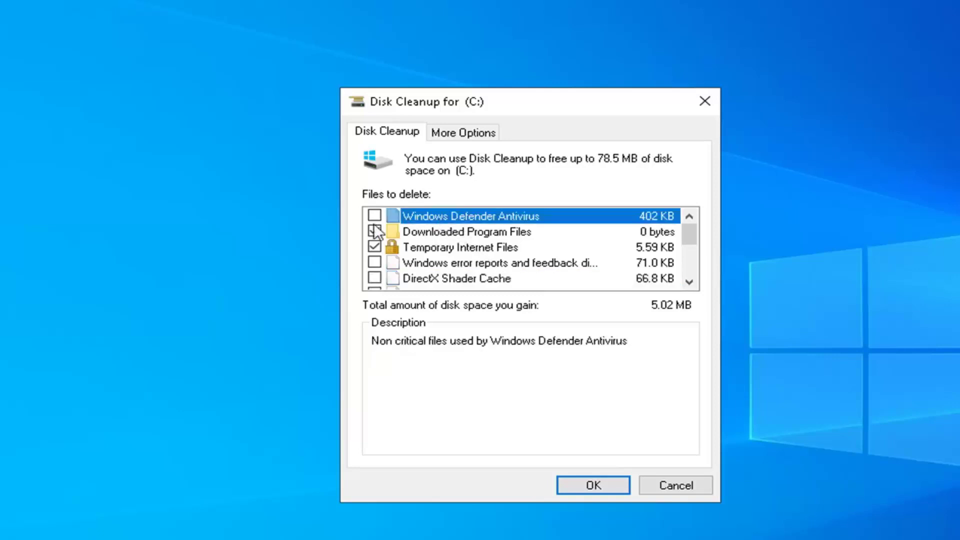
{"action": "left_click", "coordinate": [374, 230]}
{"action": "left_click", "coordinate": [375, 215]}
{"action": "left_click", "coordinate": [597, 481]}
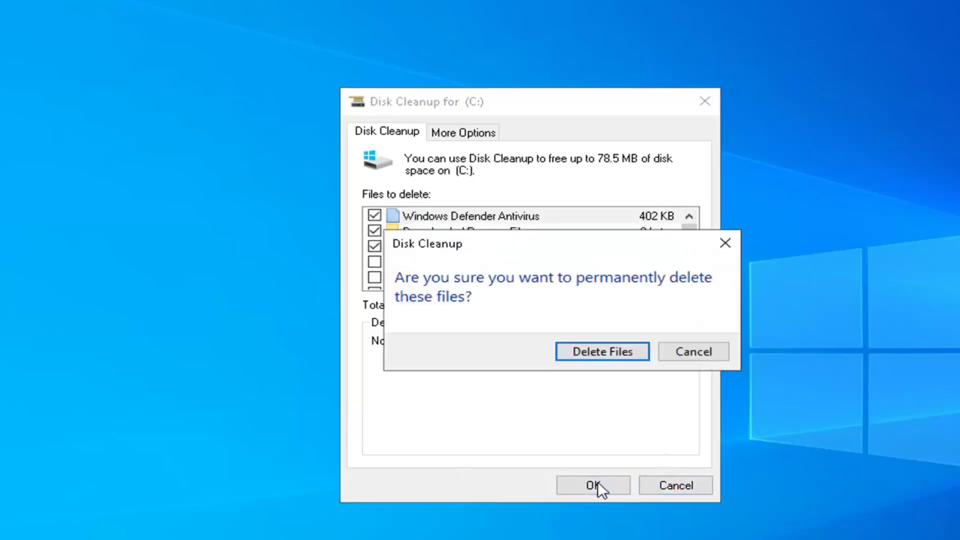
Confirm permanent deletion so Disk Cleanup removes the selected files from drive C:
{"action": "left_click", "coordinate": [596, 351]}
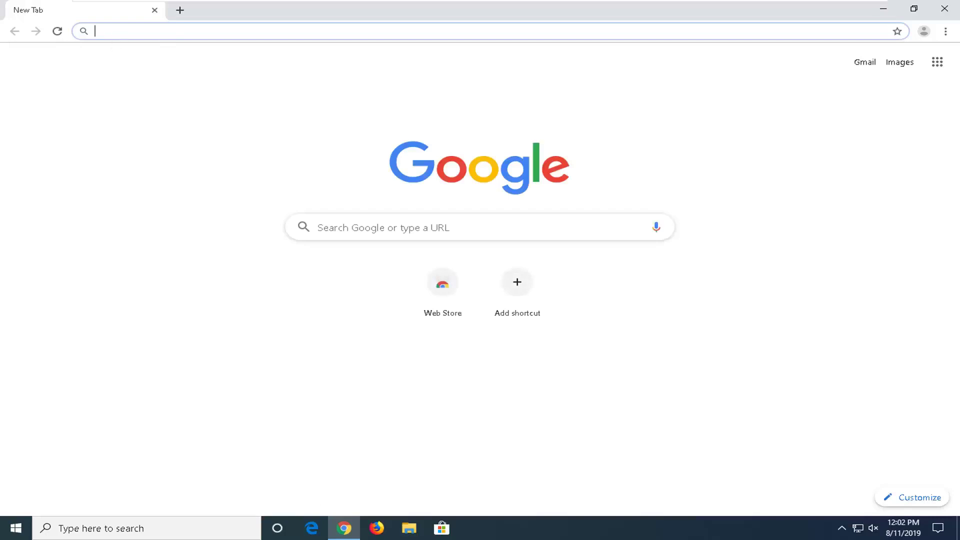
{"action": "type", "text": "go"}
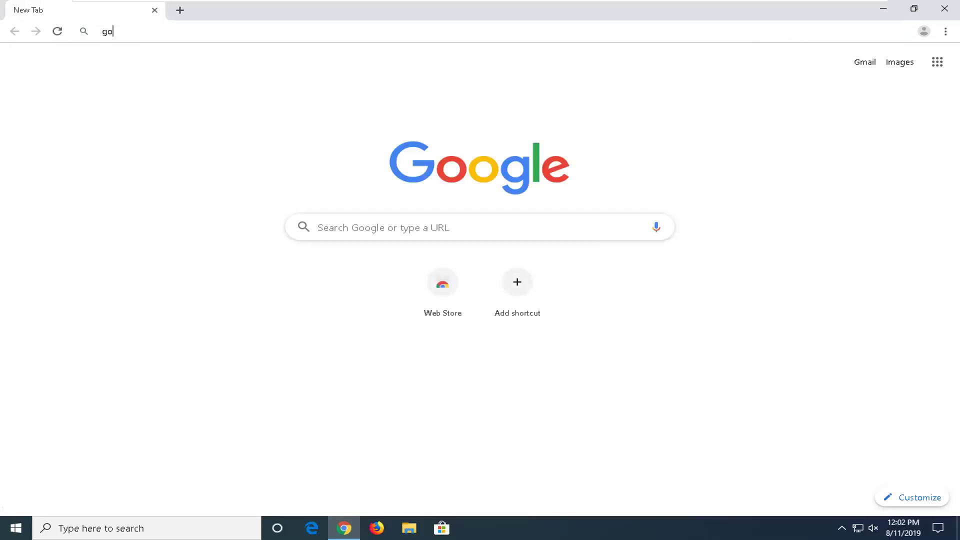
{"action": "type", "text": "ogle.com"}
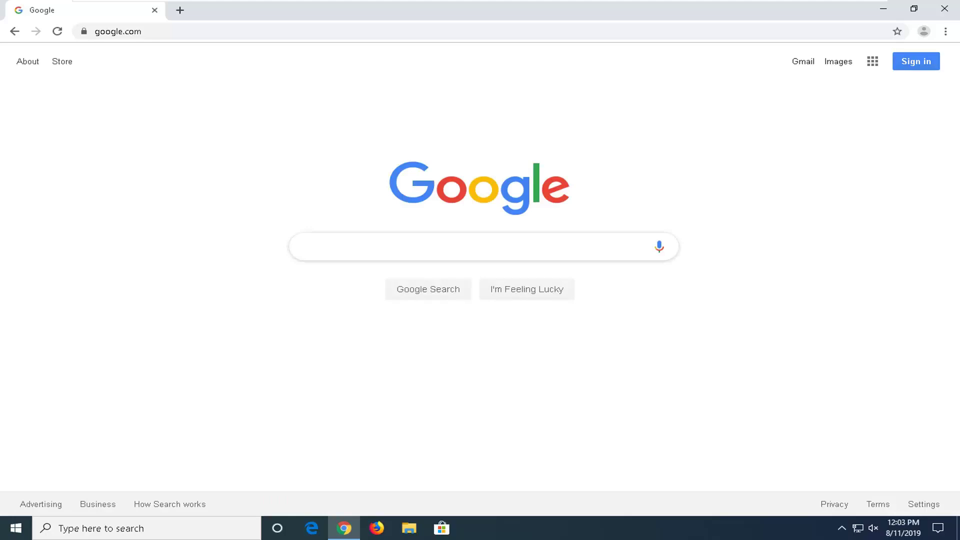
Search Google for 'ccleaner' from the search box
{"action": "left_click", "coordinate": [300, 246]}
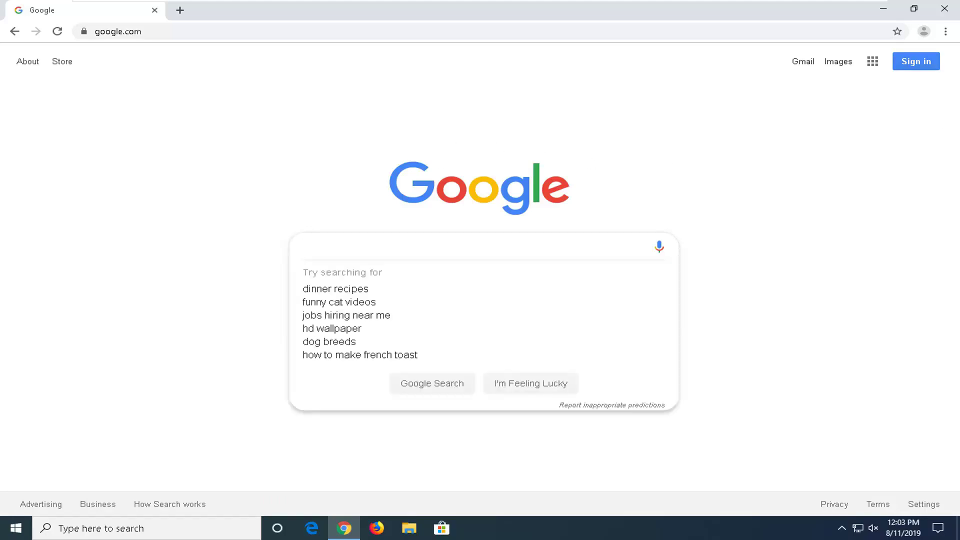
{"action": "type", "text": "cclean"}
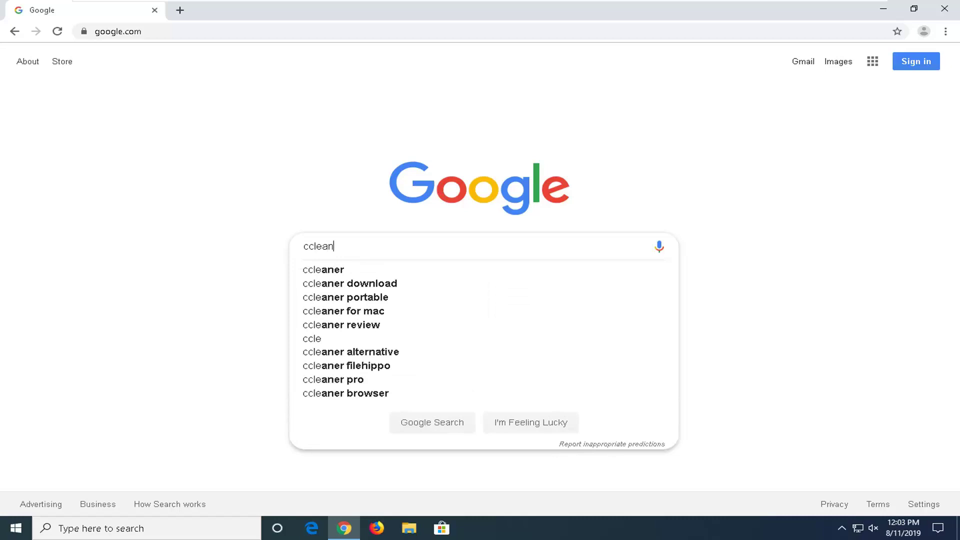
{"action": "type", "text": "er"}
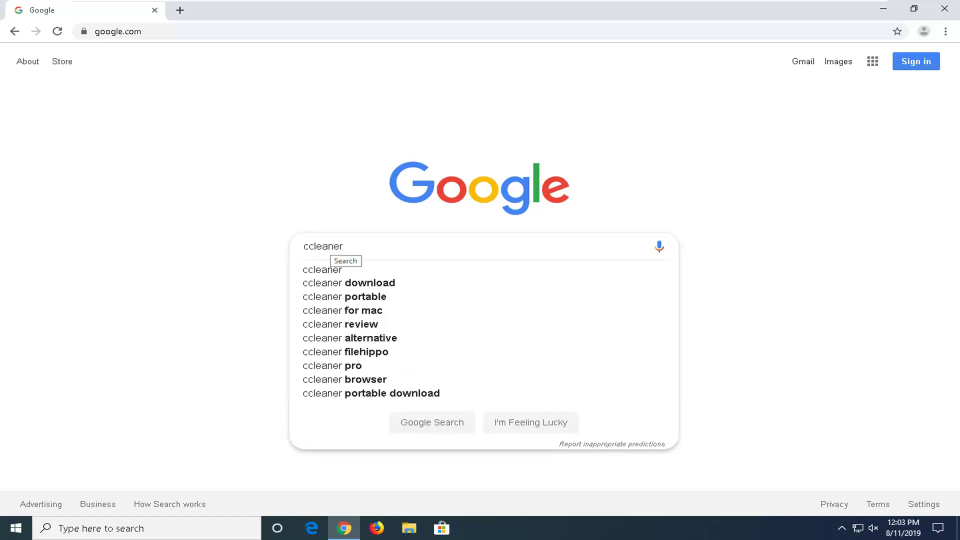
{"action": "left_click", "coordinate": [394, 271]}
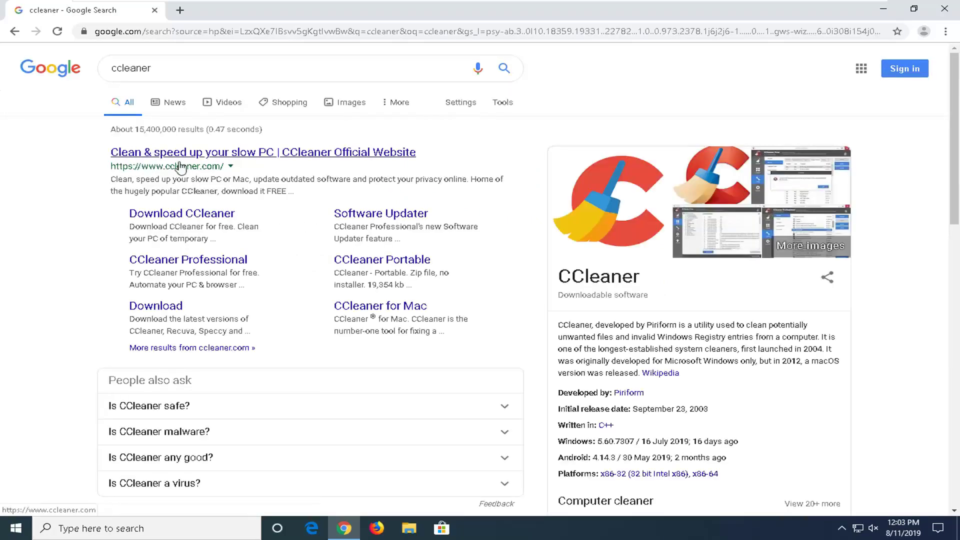
Open the official CCleaner website and download the CCleaner Free edition
{"action": "left_click", "coordinate": [209, 162]}
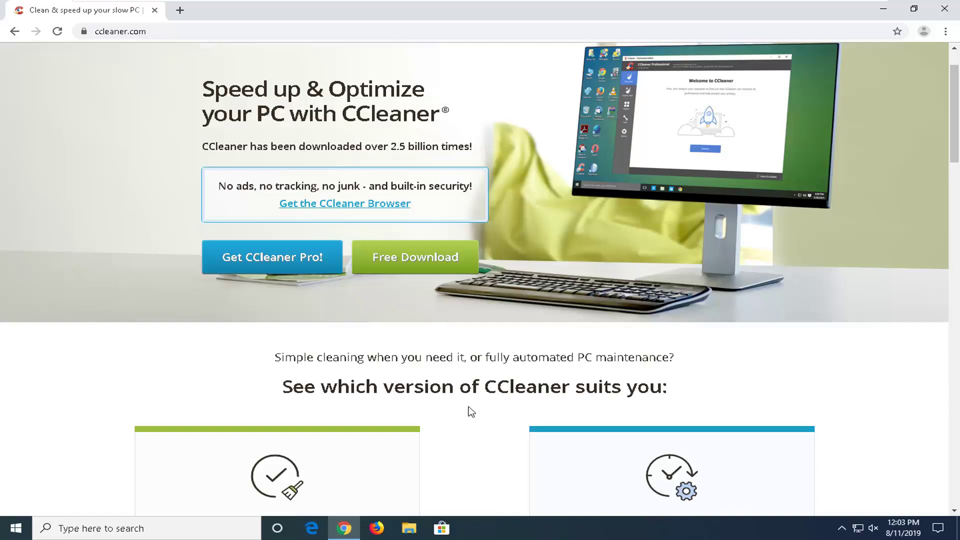
{"action": "scroll", "coordinate": [450, 407], "scroll_direction": "down", "scroll_amount": 1}
{"action": "scroll", "coordinate": [450, 407], "scroll_direction": "down", "scroll_amount": 2}
{"action": "scroll", "coordinate": [449, 406], "scroll_direction": "down", "scroll_amount": 1}
{"action": "scroll", "coordinate": [450, 406], "scroll_direction": "down", "scroll_amount": 2}
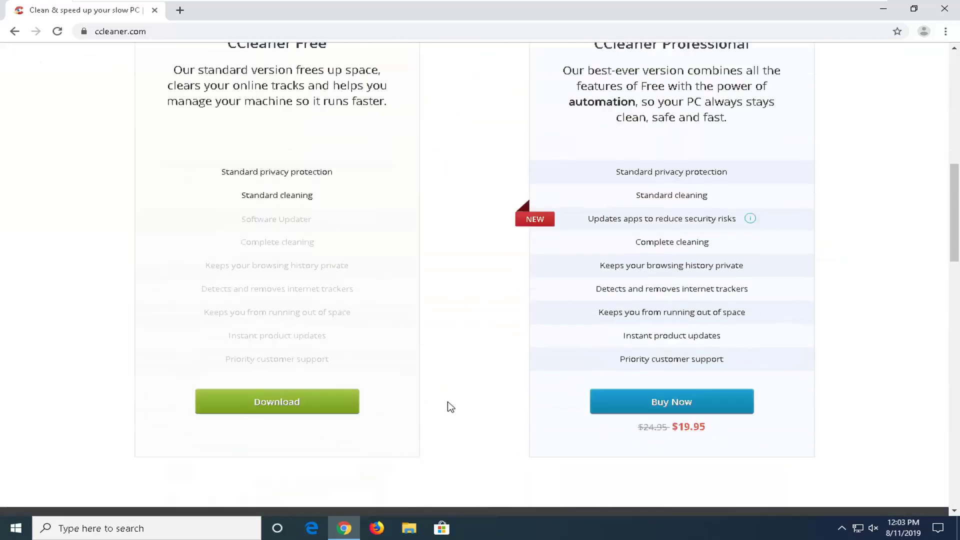
{"action": "scroll", "coordinate": [271, 401], "scroll_direction": "up", "scroll_amount": 3}
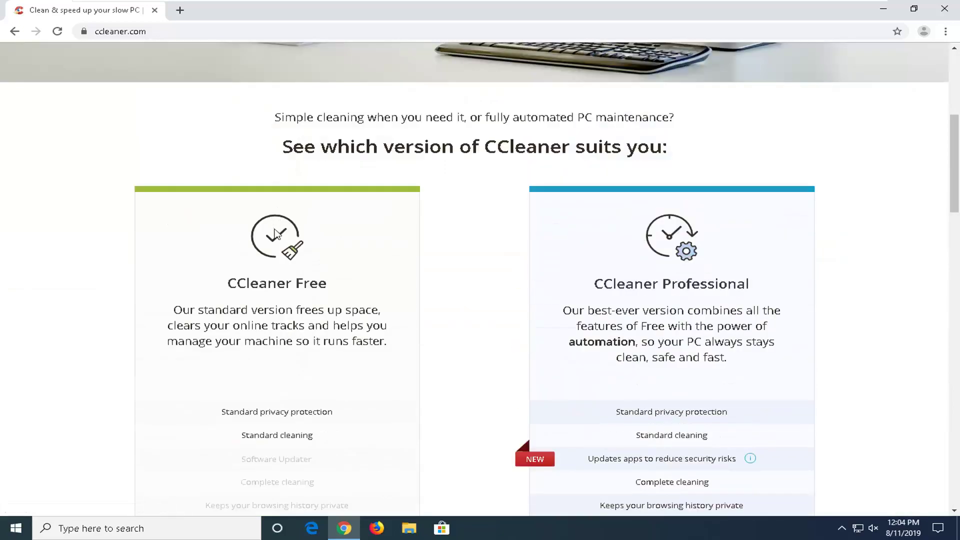
{"action": "scroll", "coordinate": [274, 319], "scroll_direction": "down", "scroll_amount": 5}
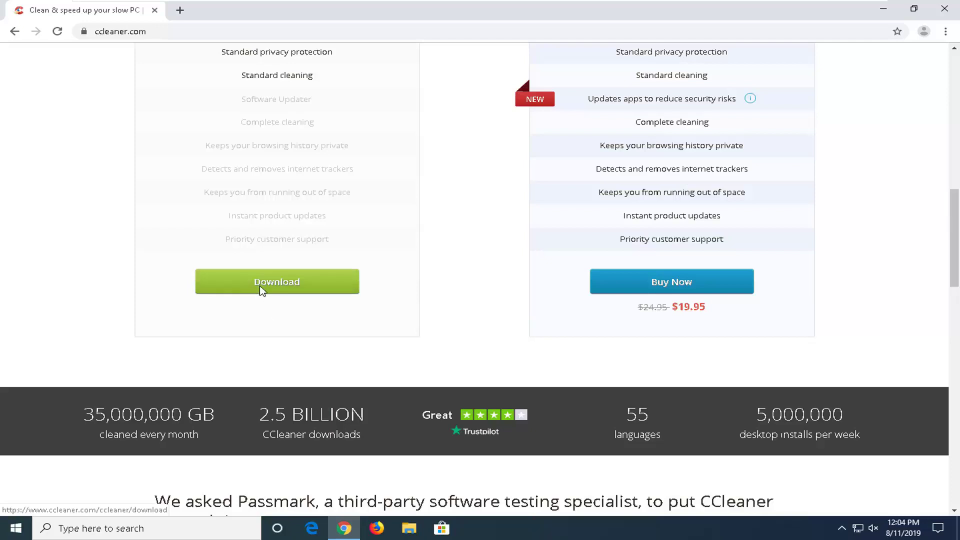
{"action": "left_click", "coordinate": [260, 291]}
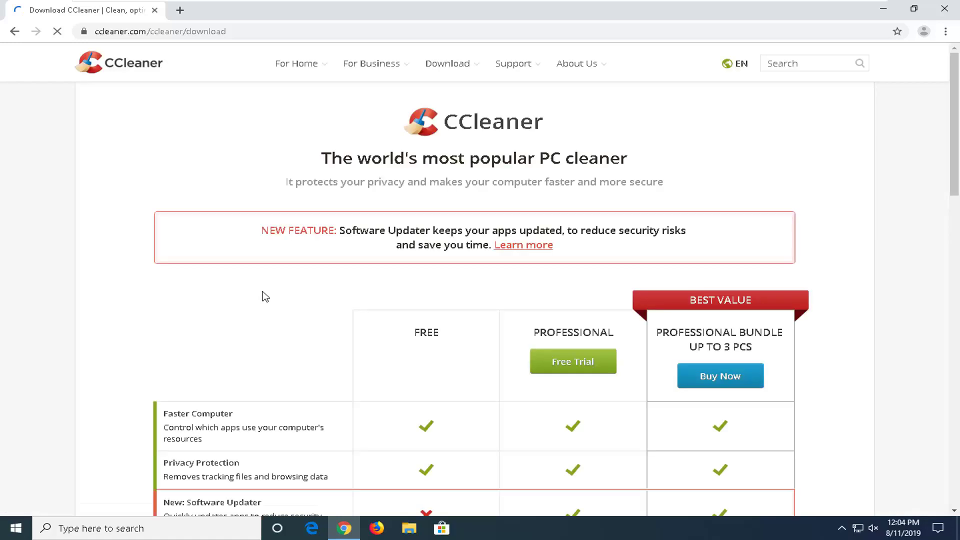
{"action": "scroll", "coordinate": [338, 313], "scroll_direction": "down", "scroll_amount": 3}
{"action": "scroll", "coordinate": [446, 248], "scroll_direction": "down", "scroll_amount": 1}
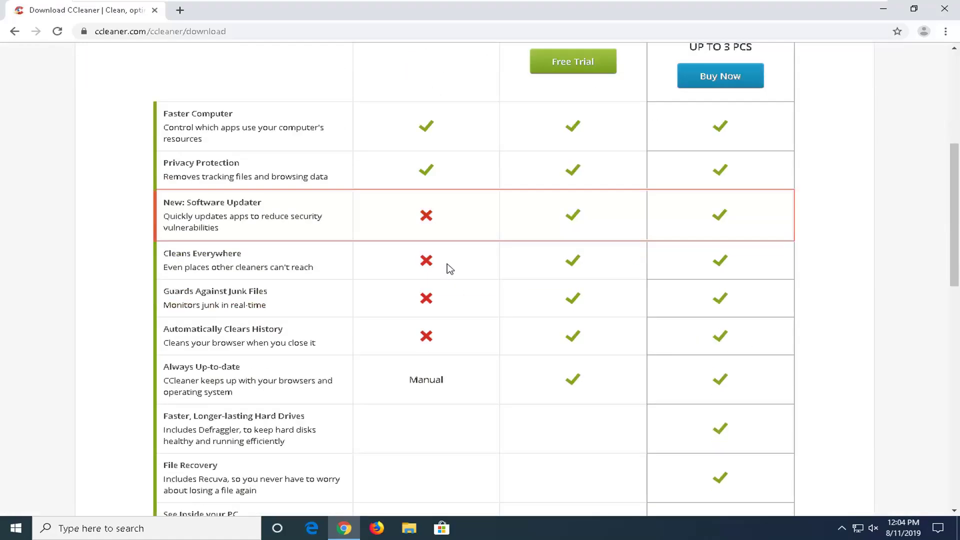
{"action": "scroll", "coordinate": [418, 420], "scroll_direction": "down", "scroll_amount": 2}
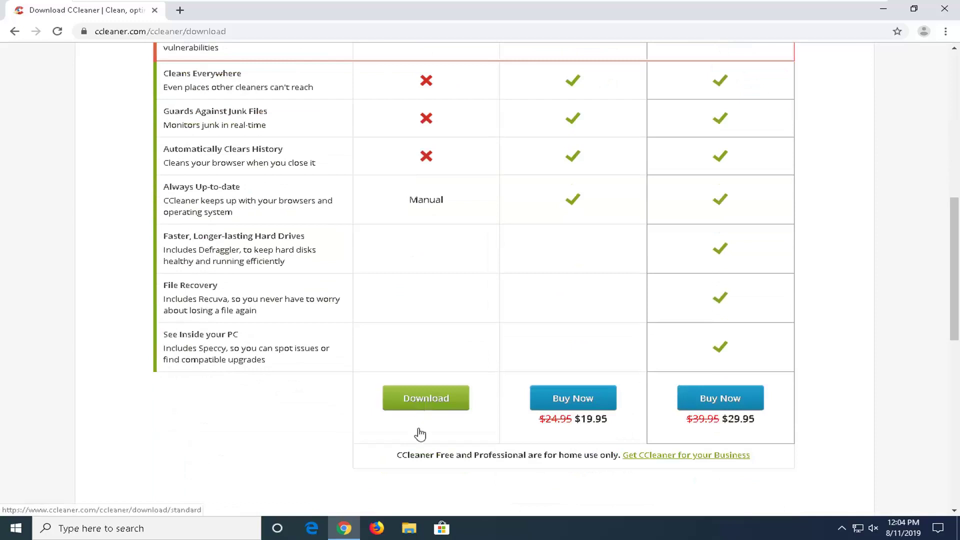
{"action": "left_click", "coordinate": [428, 397]}
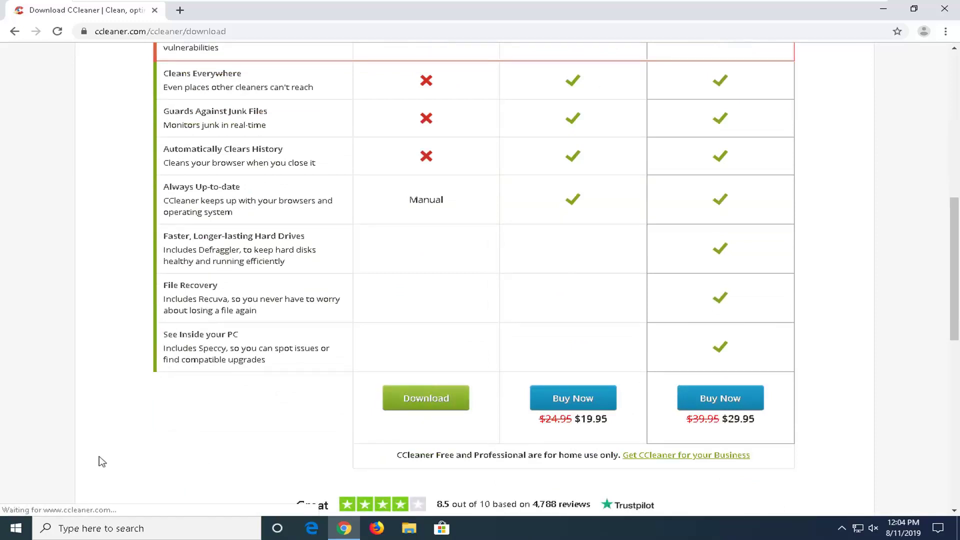
Reopen Performance Options, keep only Smooth edges of screen fonts ticked, and apply the custom setting
{"action": "left_click", "coordinate": [15, 528]}
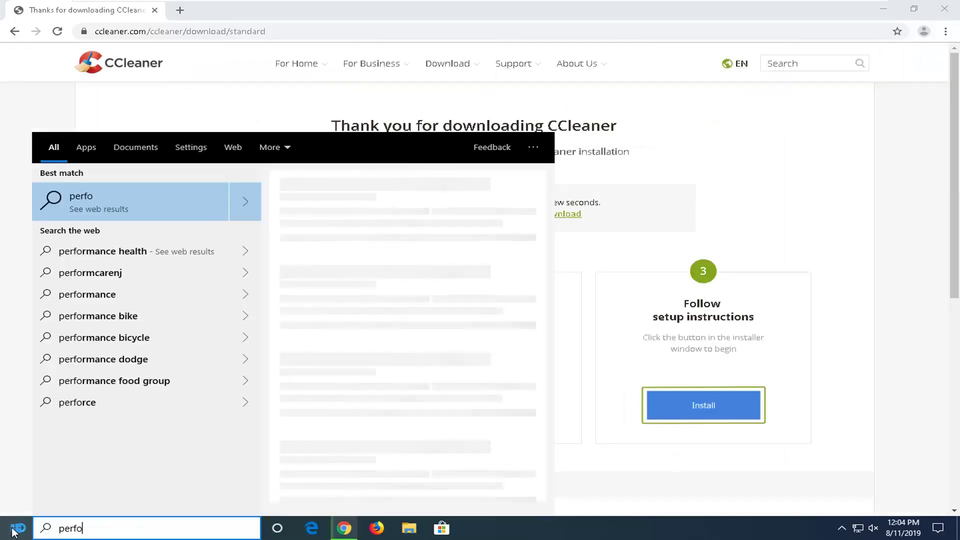
{"action": "type", "text": "rmance"}
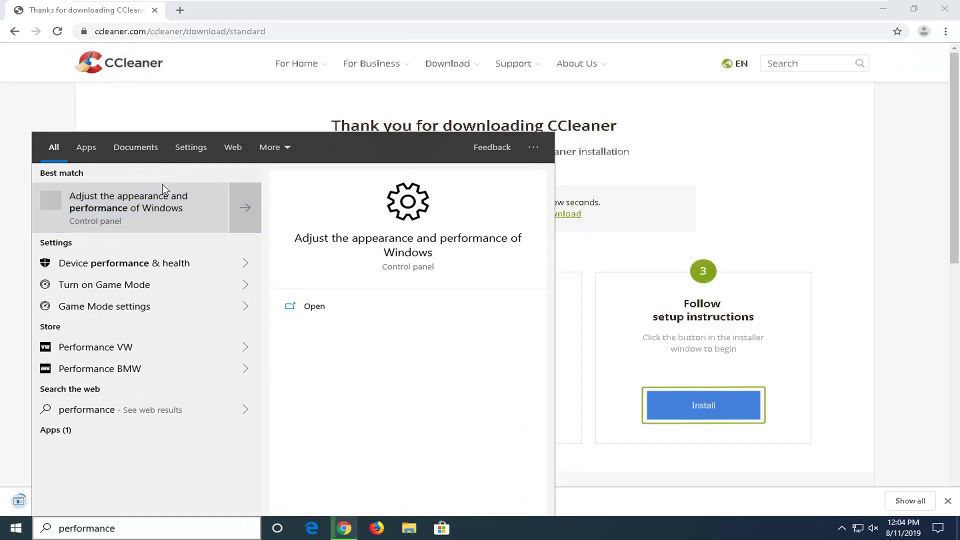
{"action": "left_click", "coordinate": [122, 211]}
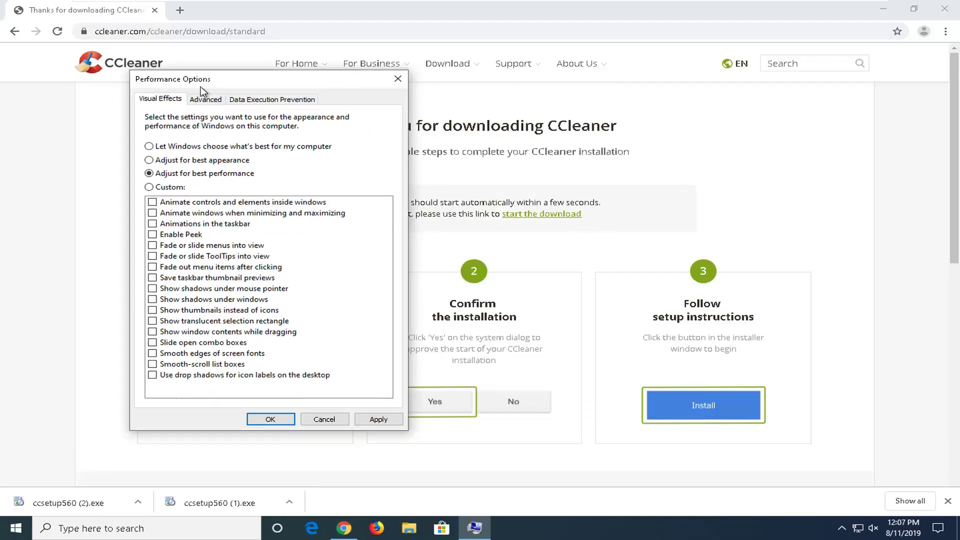
{"action": "left_click", "coordinate": [153, 354]}
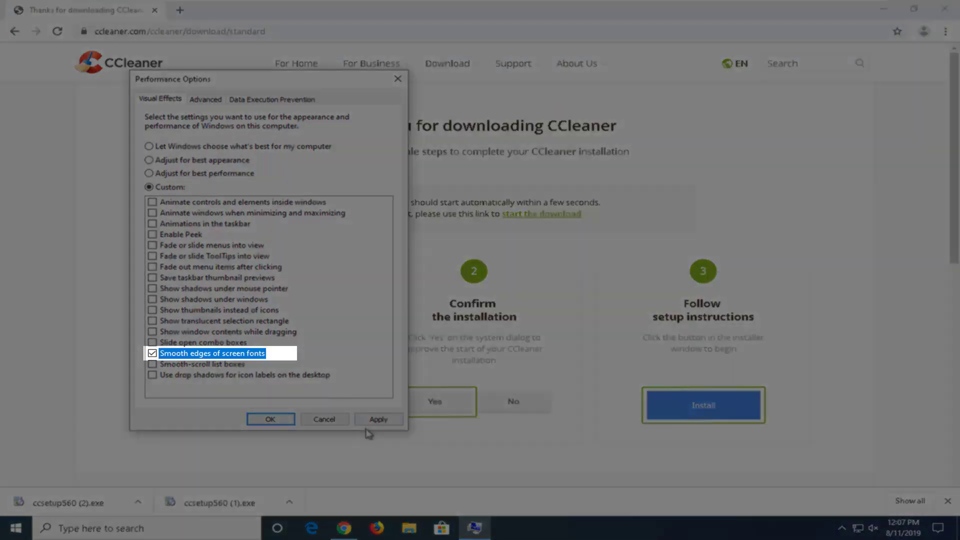
{"action": "left_click", "coordinate": [377, 419]}
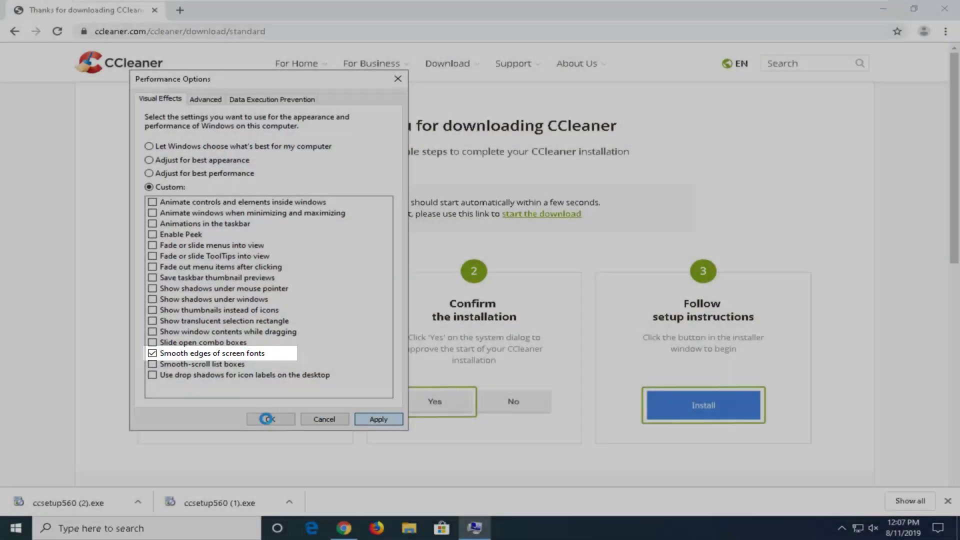
Confirm the performance settings, then run ccsetup560 (1).exe and allow it to make changes
{"action": "left_click", "coordinate": [267, 419]}
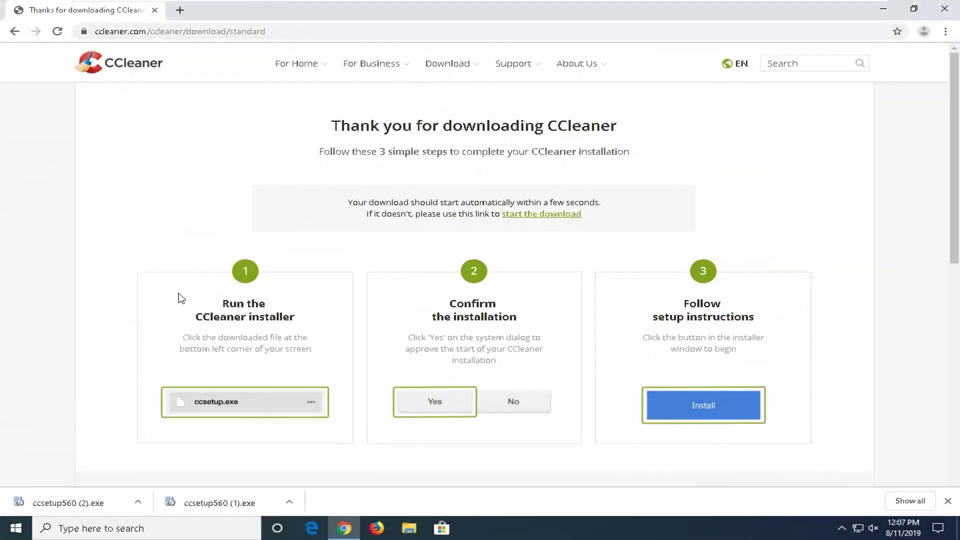
{"action": "left_click", "coordinate": [216, 507]}
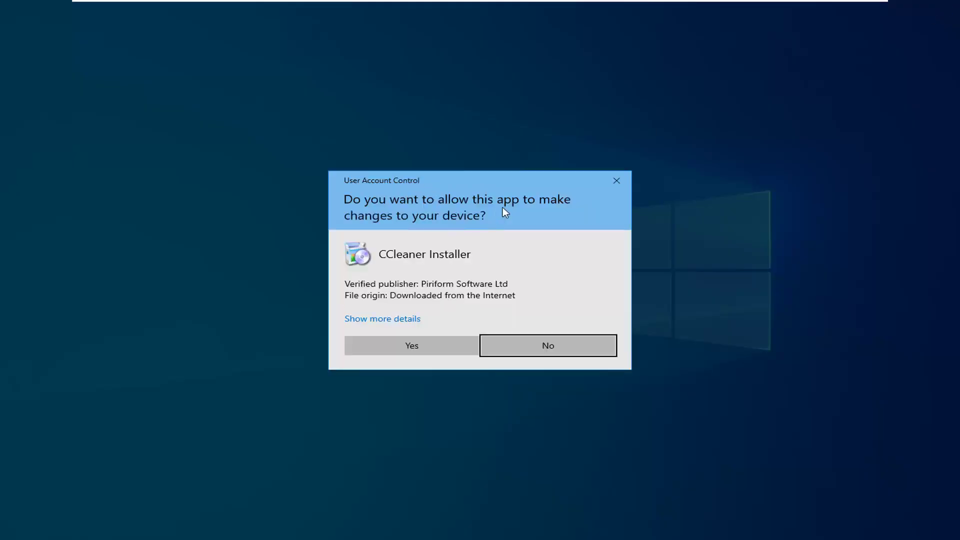
{"action": "left_click", "coordinate": [405, 349]}
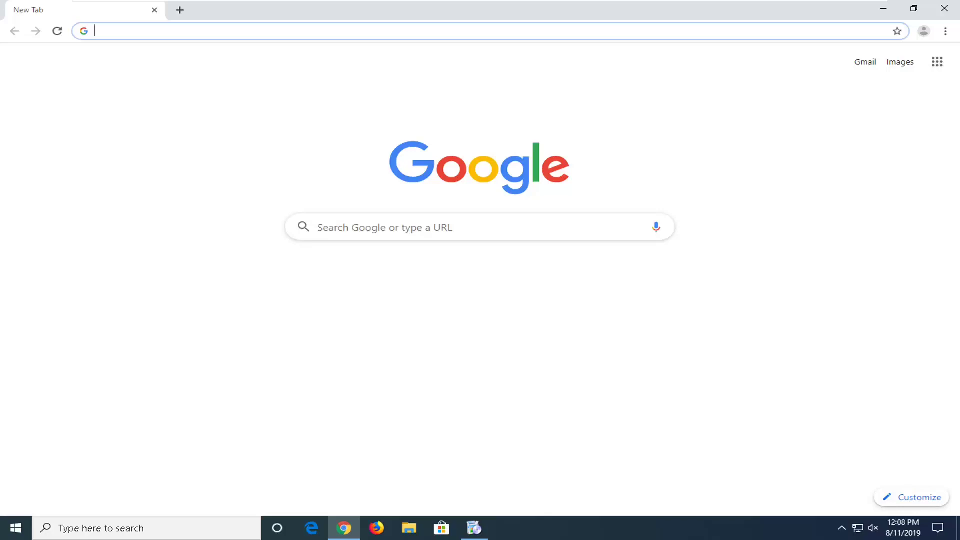
Load ccleaner.com from the address-bar suggestion, then close Chrome to reveal the CCleaner v5.60 Setup
{"action": "type", "text": "ccleanerccleaner.com"}
{"action": "key", "text": "ctrl+a"}
{"action": "type", "text": "cclean"}
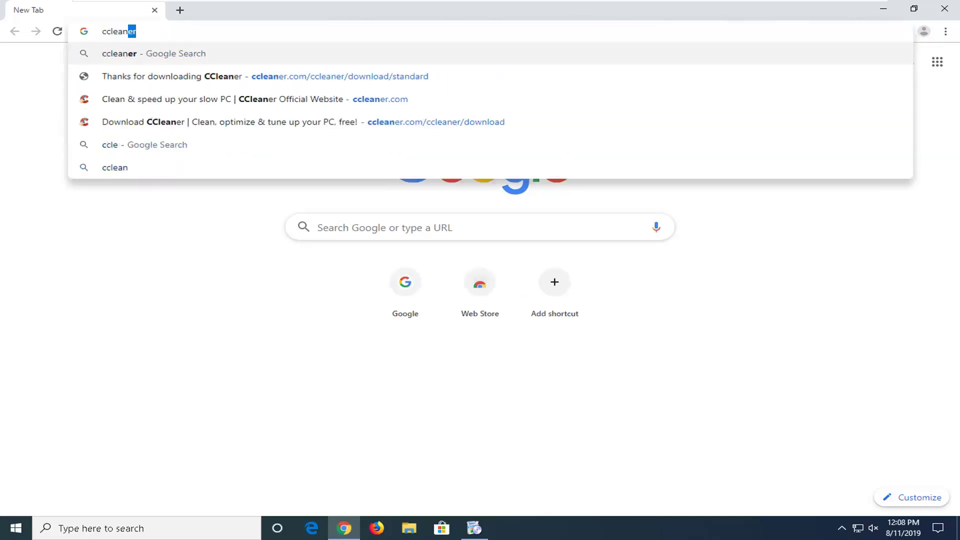
{"action": "key", "text": "Down"}
{"action": "key", "text": "Down"}
{"action": "key", "text": "Return"}
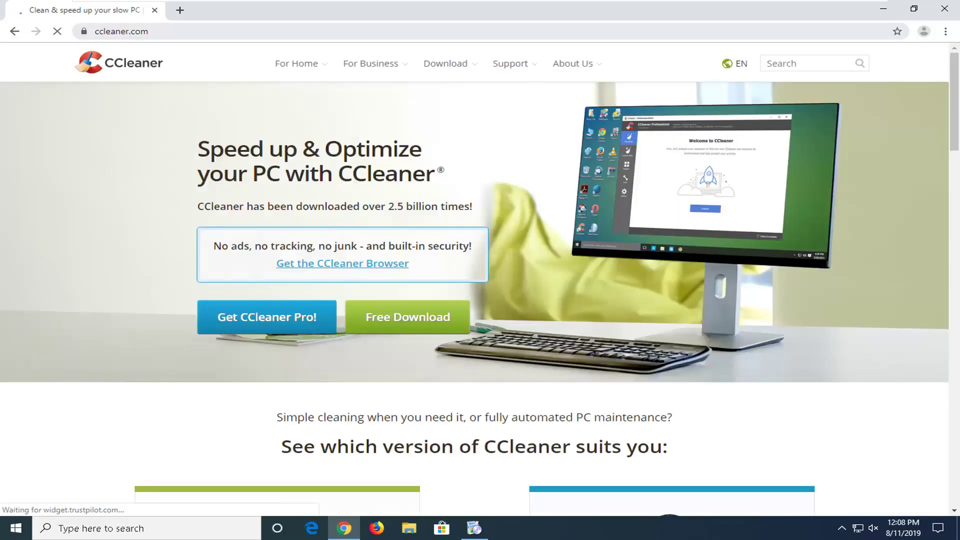
{"action": "left_click", "coordinate": [944, 12]}
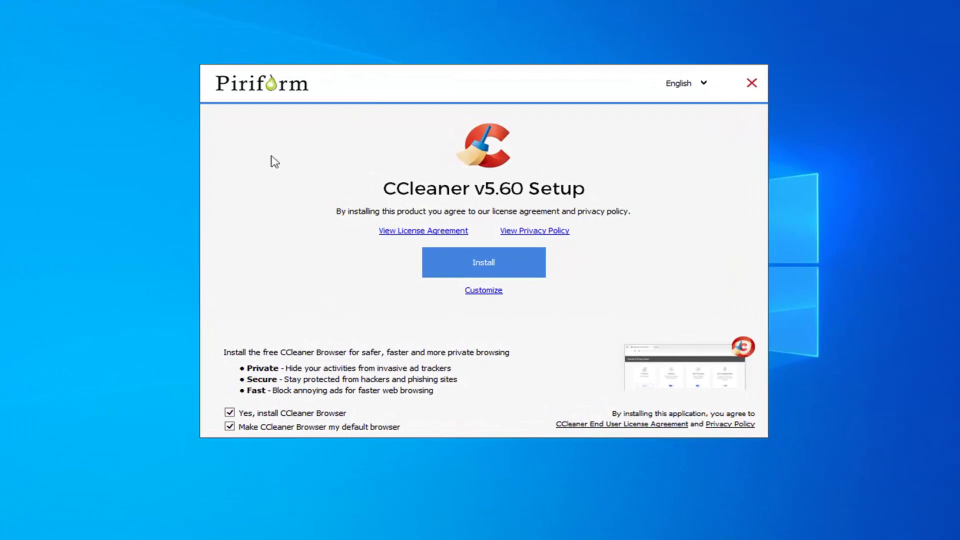
Decline the CCleaner Browser options and leave out the Recycle Bin menu entries in Customize
{"action": "left_click", "coordinate": [229, 427]}
{"action": "left_click", "coordinate": [230, 413]}
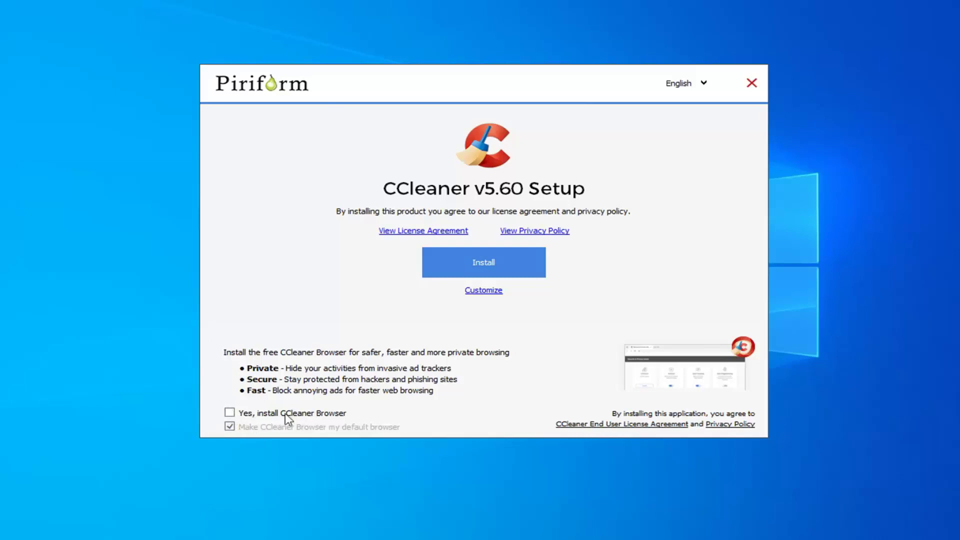
{"action": "left_click", "coordinate": [480, 291]}
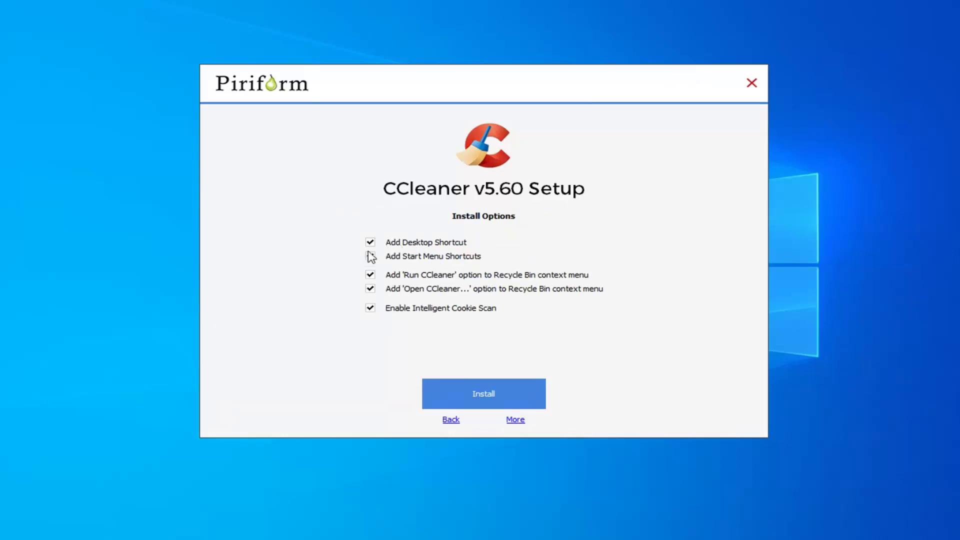
{"action": "left_click", "coordinate": [370, 275]}
Install CCleaner and launch it without viewing the release notes
{"action": "left_click", "coordinate": [481, 401]}
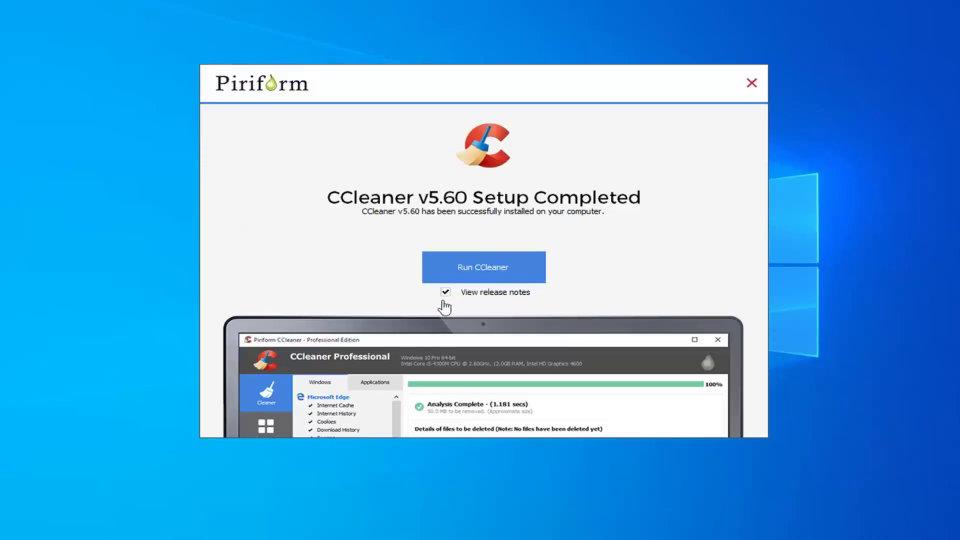
{"action": "left_click", "coordinate": [446, 292]}
{"action": "left_click", "coordinate": [484, 268]}
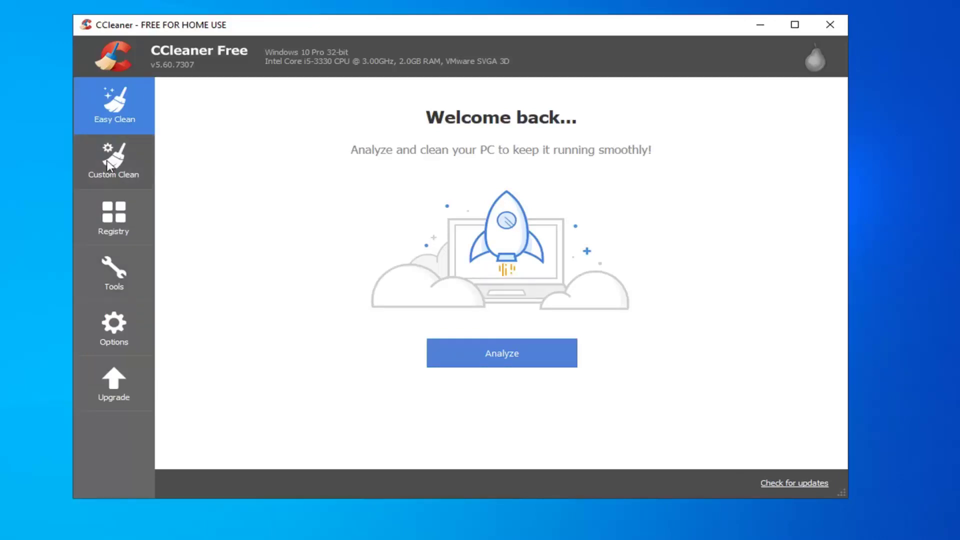
Review the Custom Clean checklist across Windows and Applications, toggling Chrome Cookies
{"action": "left_click", "coordinate": [111, 165]}
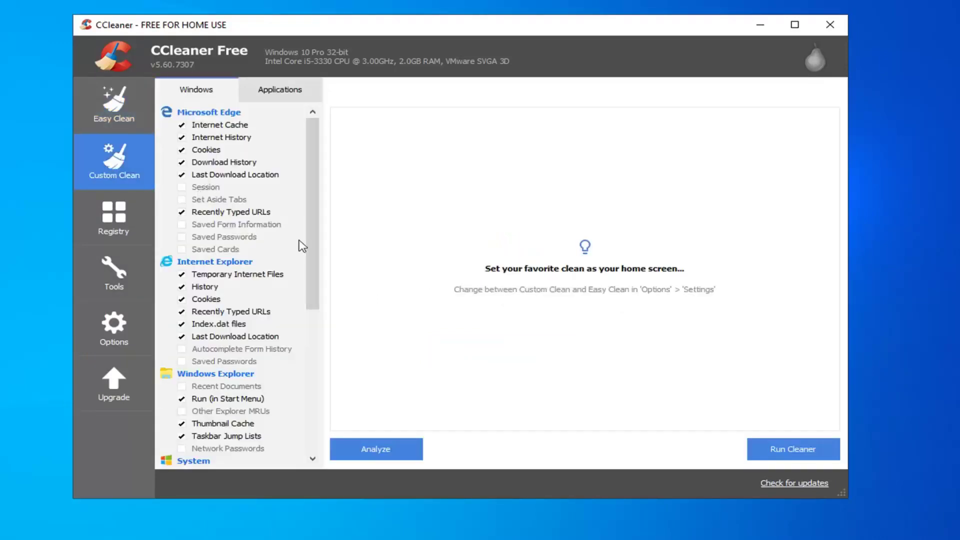
{"action": "scroll", "coordinate": [289, 240], "scroll_direction": "down", "scroll_amount": 5}
{"action": "scroll", "coordinate": [282, 241], "scroll_direction": "up", "scroll_amount": 5}
{"action": "scroll", "coordinate": [272, 221], "scroll_direction": "down", "scroll_amount": 5}
{"action": "scroll", "coordinate": [269, 225], "scroll_direction": "down", "scroll_amount": 1}
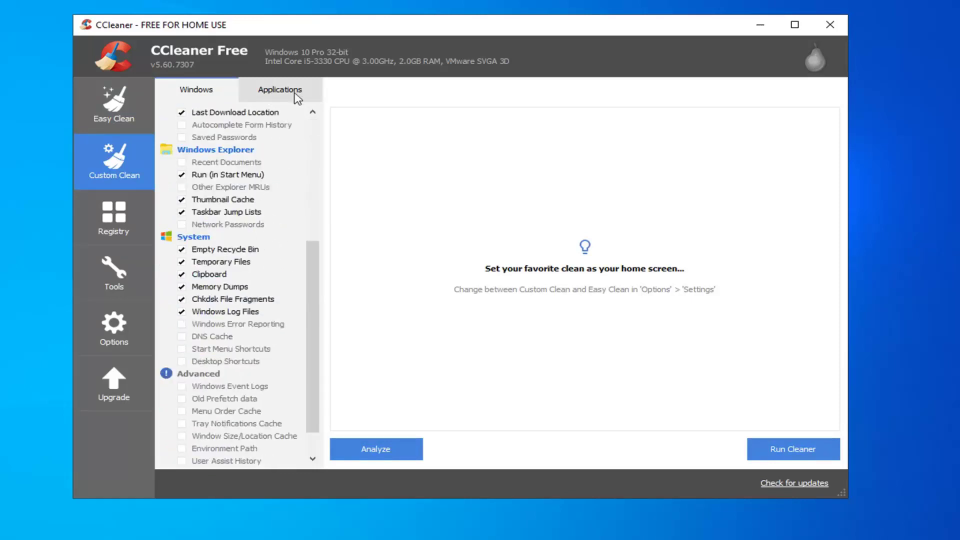
{"action": "scroll", "coordinate": [242, 191], "scroll_direction": "up", "scroll_amount": 5}
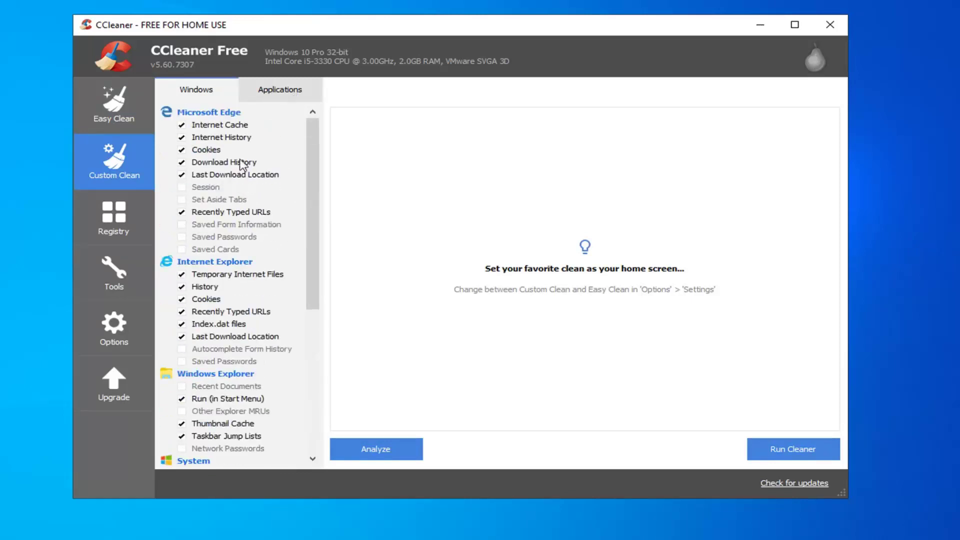
{"action": "left_click", "coordinate": [266, 100]}
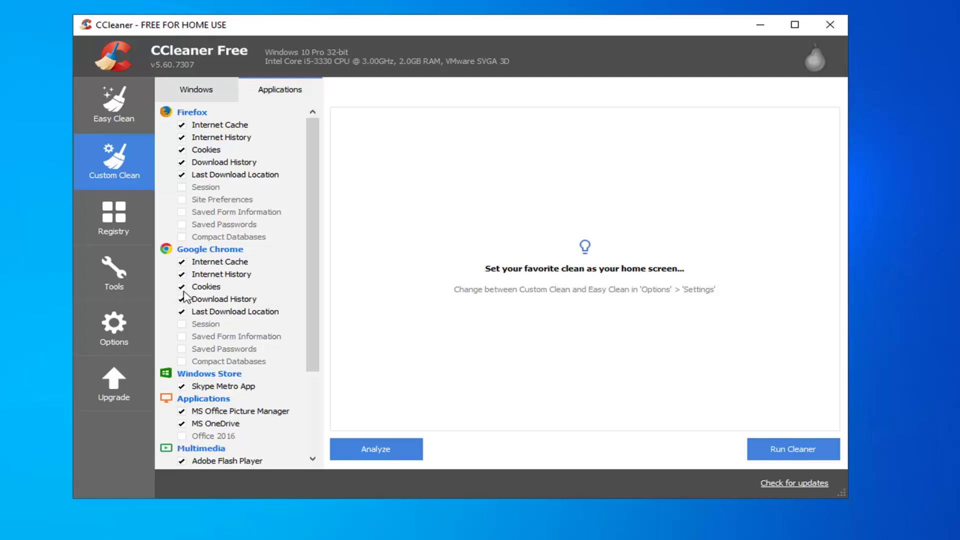
{"action": "left_click", "coordinate": [182, 288]}
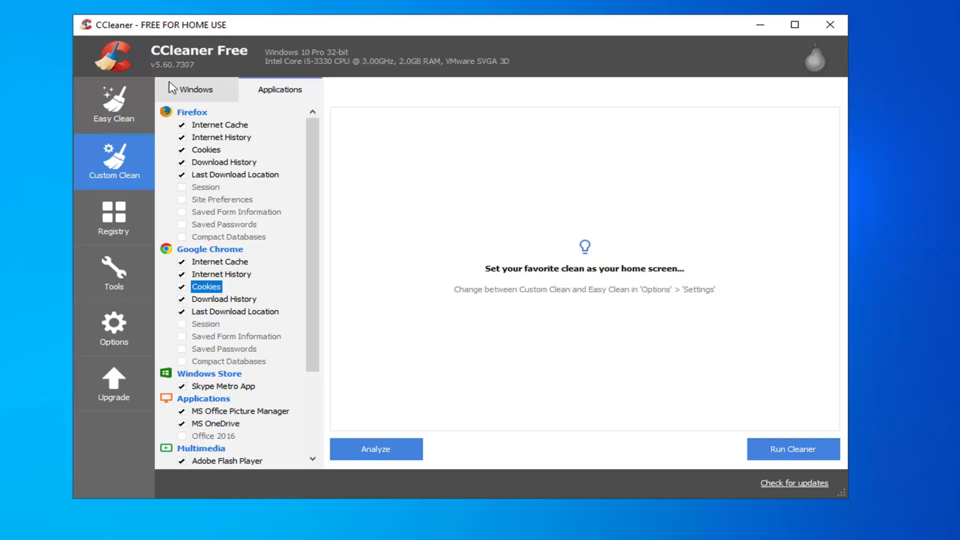
{"action": "left_click", "coordinate": [194, 90]}
Run the cleaner and confirm deleting the selected files, removing 54.9 MB
{"action": "left_click", "coordinate": [797, 452]}
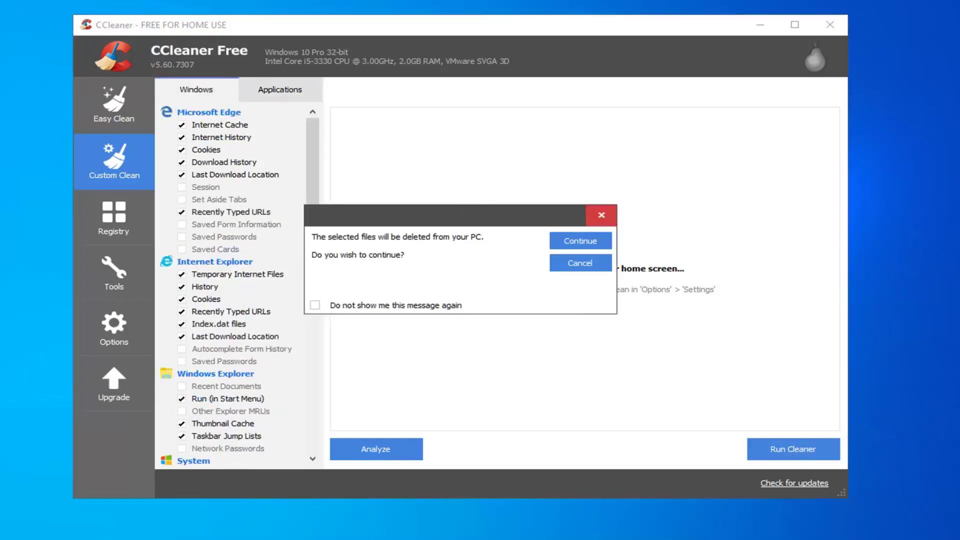
{"action": "left_click", "coordinate": [574, 244]}
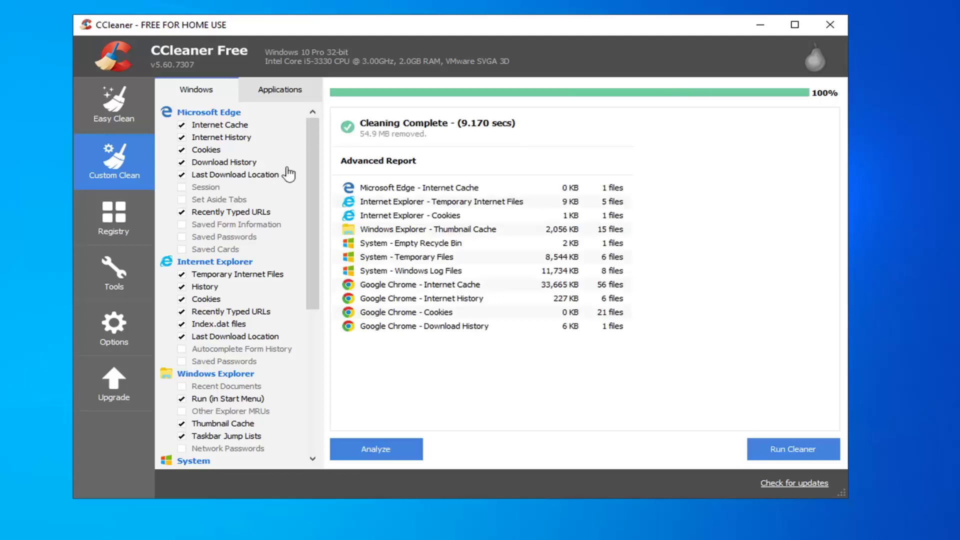
Scan the registry, finding ten issues, and begin fixing them
{"action": "left_click", "coordinate": [112, 223]}
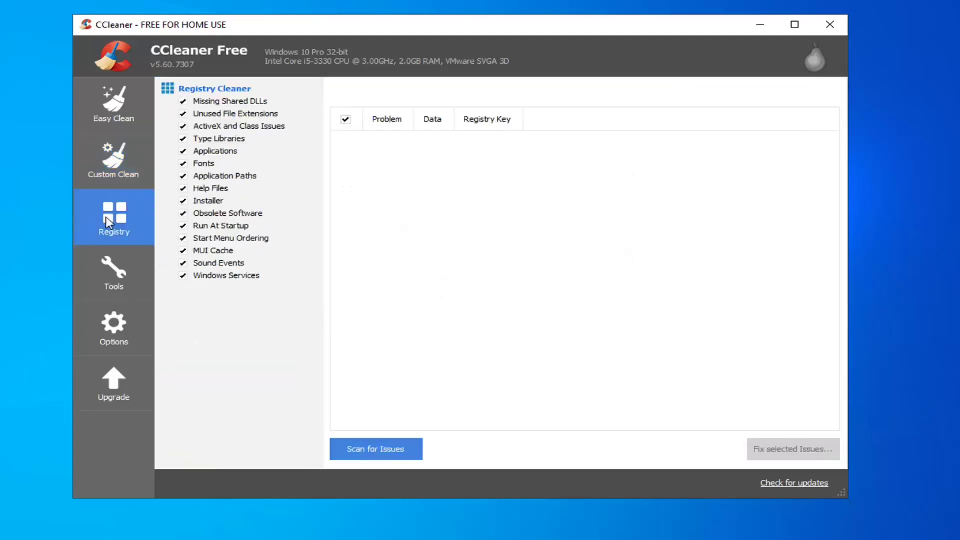
{"action": "left_click", "coordinate": [362, 448]}
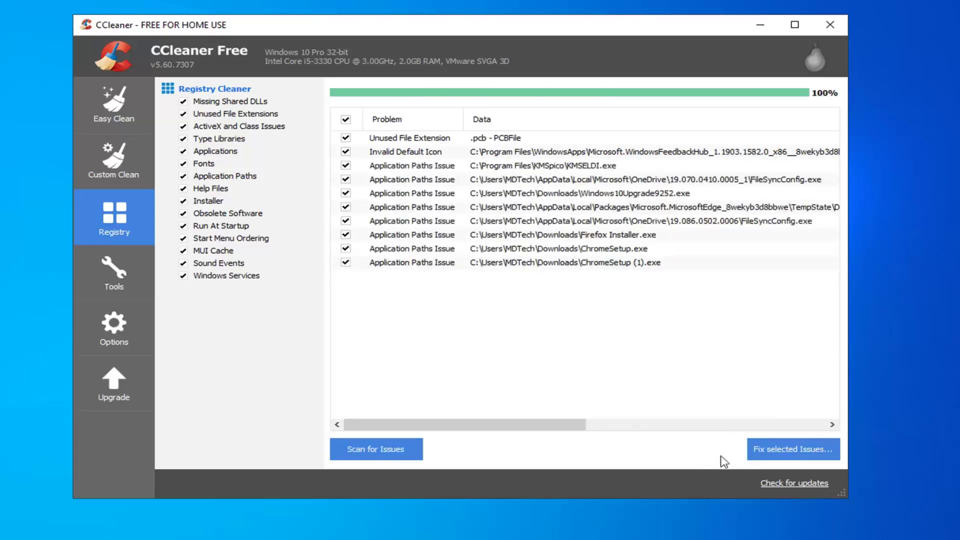
{"action": "left_click", "coordinate": [759, 454]}
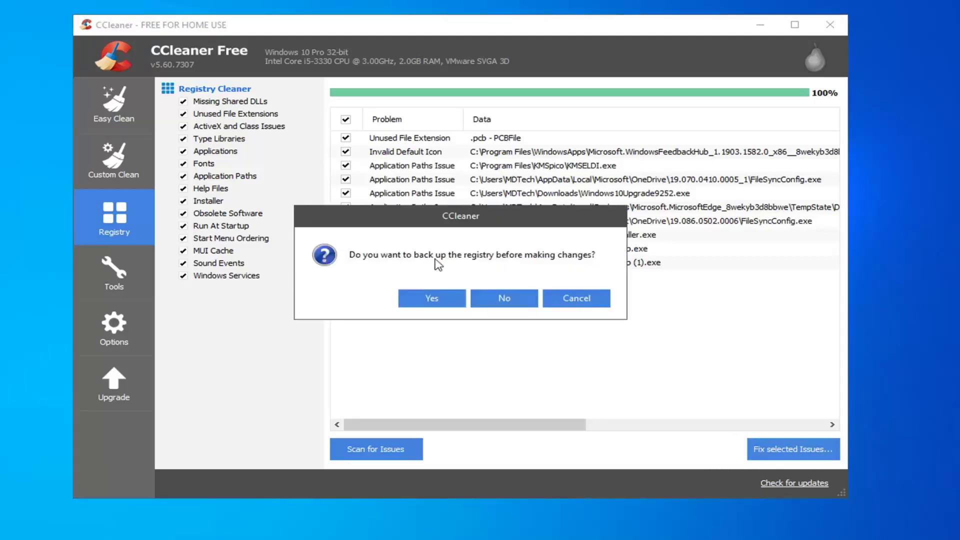
Back up the registry as 8.11.19 Backup on the Desktop, then fix all ten selected issues
{"action": "left_click", "coordinate": [426, 299]}
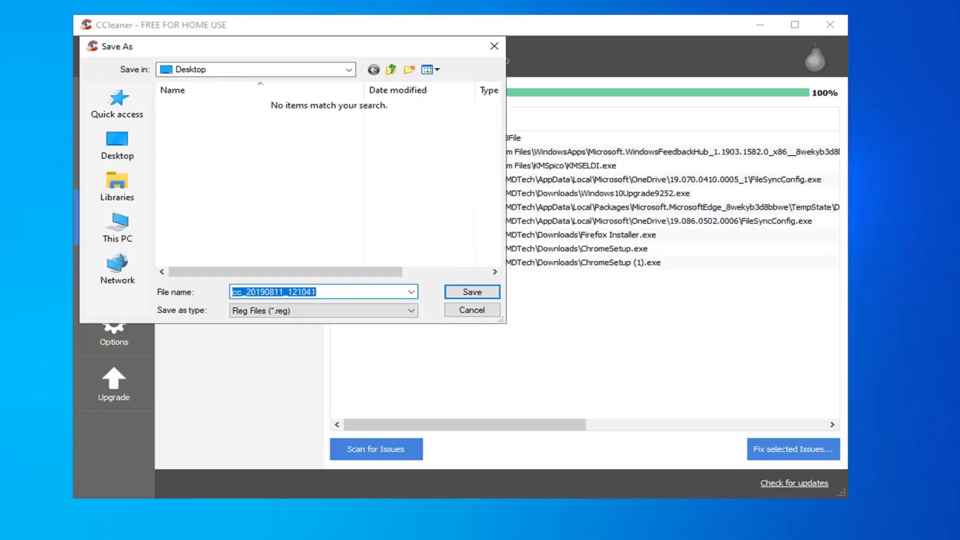
{"action": "type", "text": "8.11.19"}
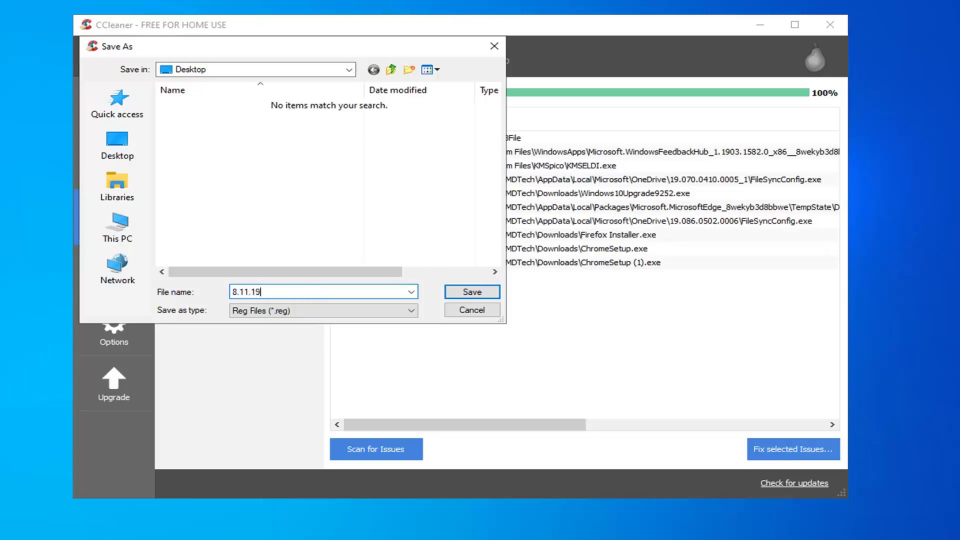
{"action": "type", "text": " Backup"}
{"action": "left_click", "coordinate": [469, 295]}
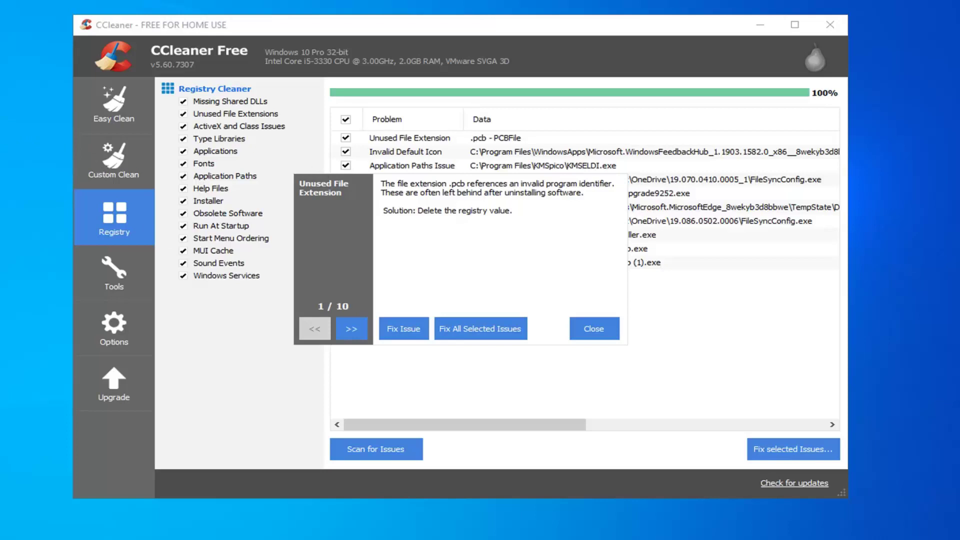
{"action": "left_click", "coordinate": [486, 335]}
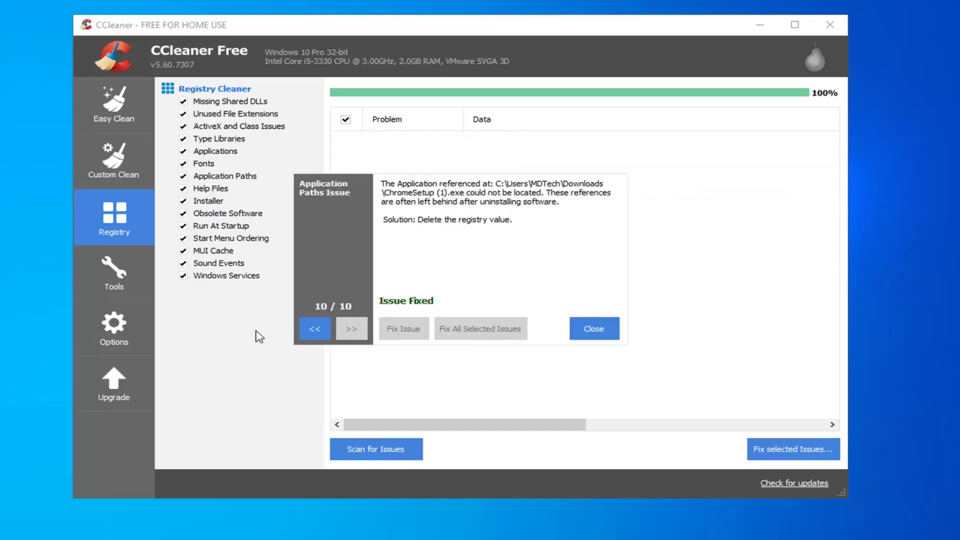